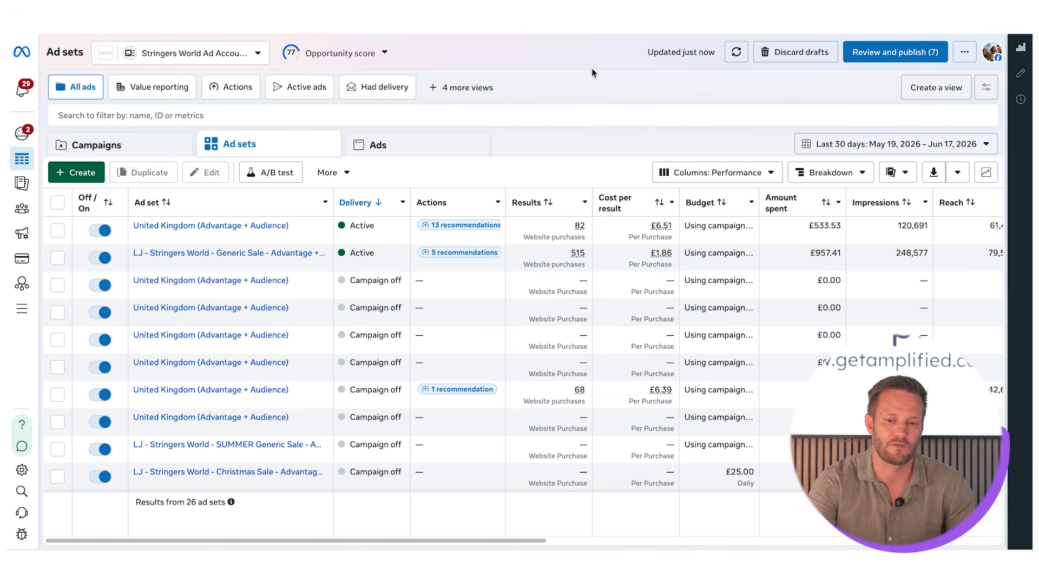
# Switch from Ads Manager to Commerce Manager and start creating a new catalog for promoting products in ads
pyautogui.click(20, 312)
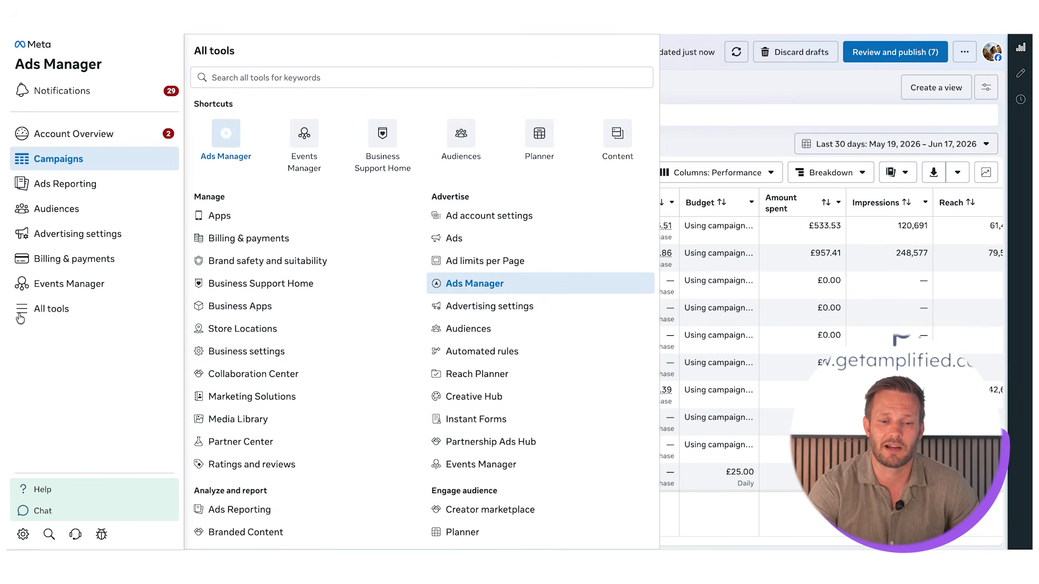
pyautogui.scroll(-3, 214, 383)
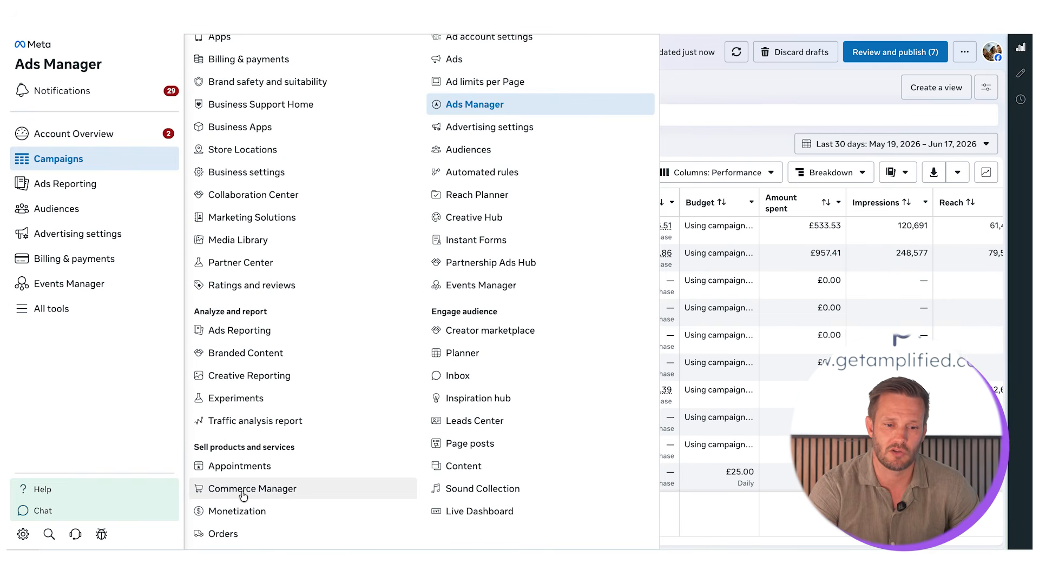
pyautogui.scroll(3, 325, 285)
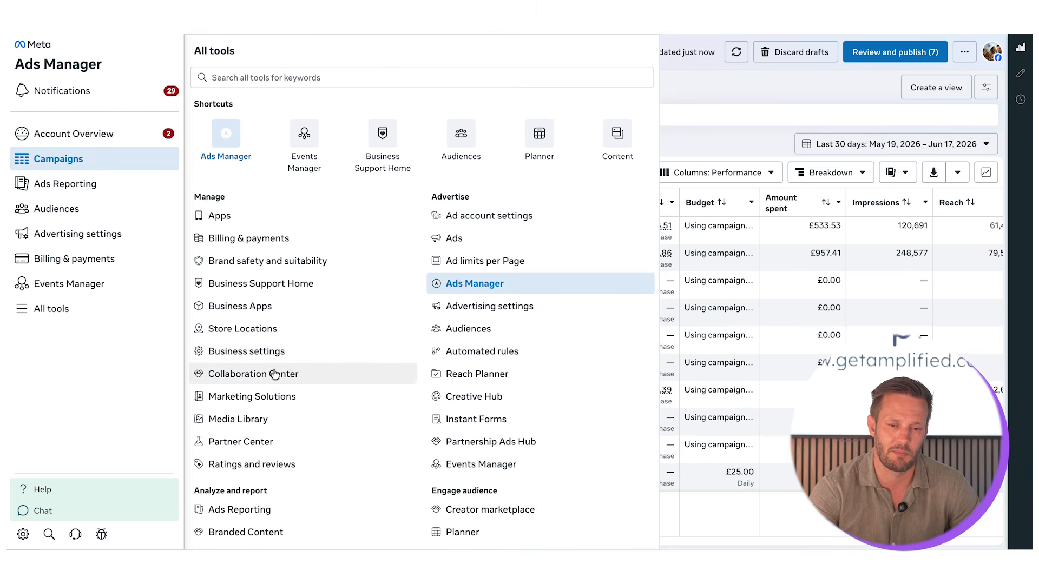
pyautogui.scroll(-3, 280, 434)
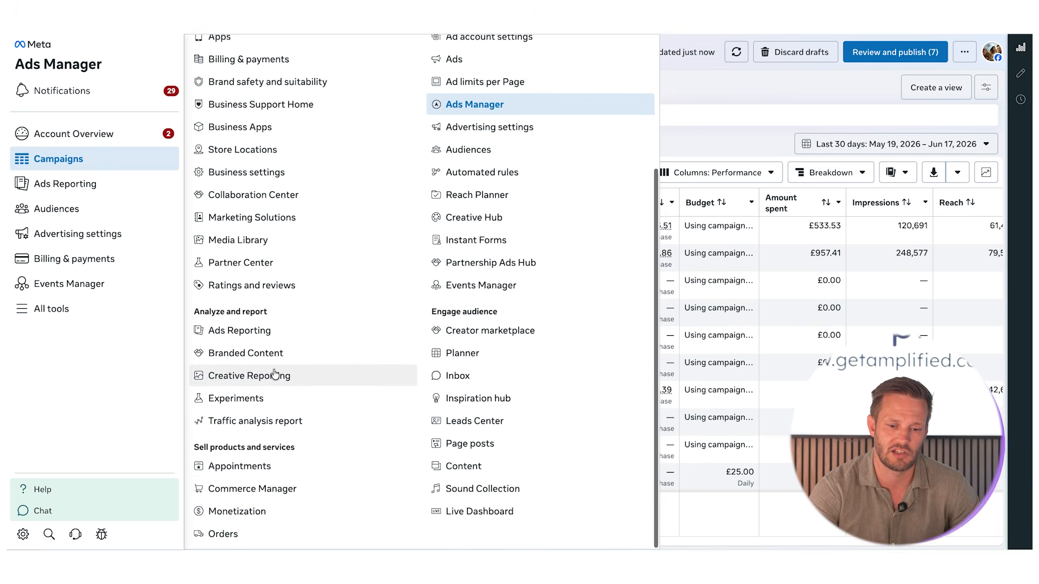
pyautogui.click(234, 493)
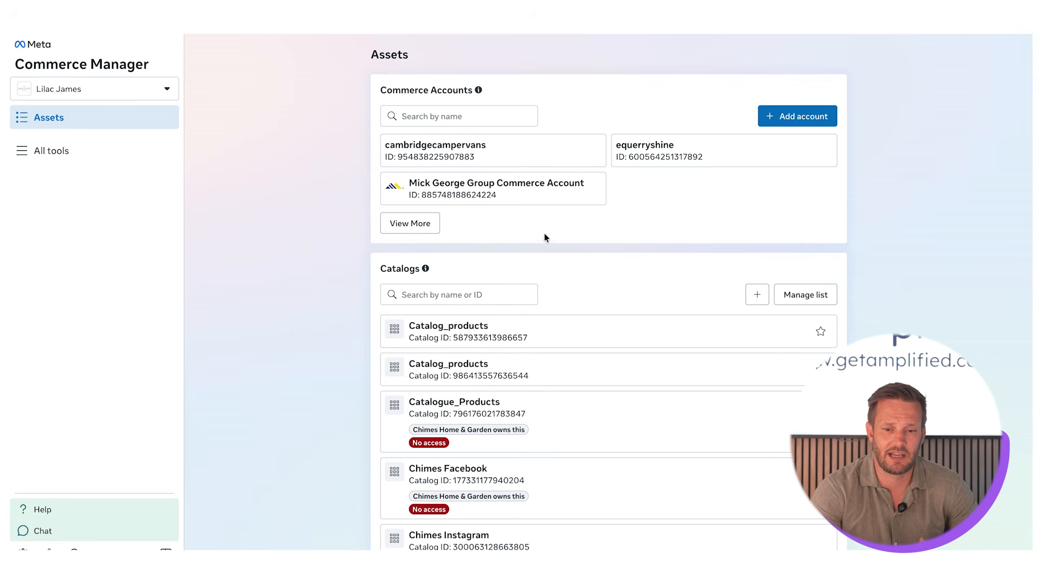
pyautogui.click(785, 118)
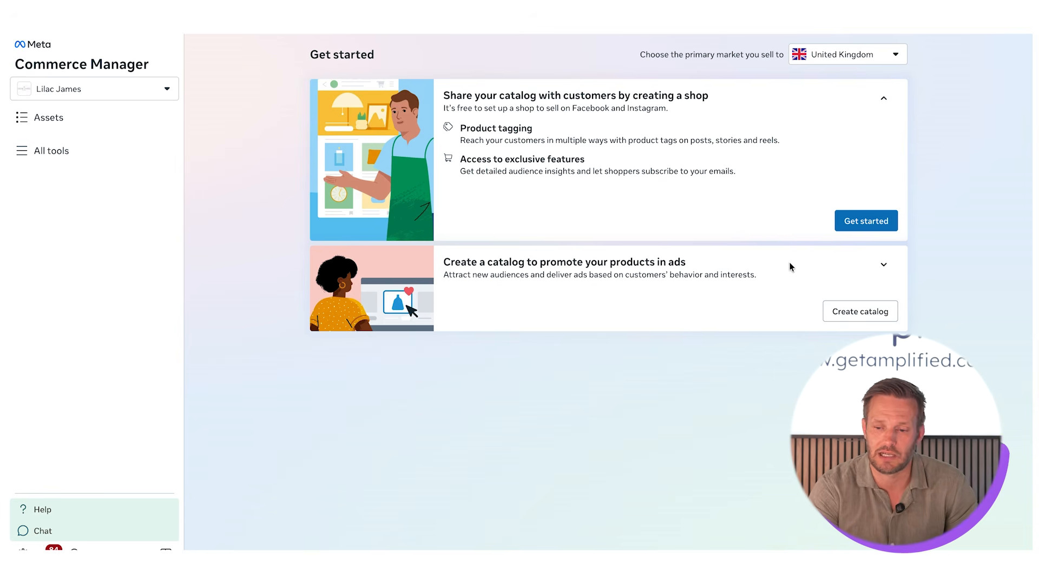
pyautogui.click(863, 314)
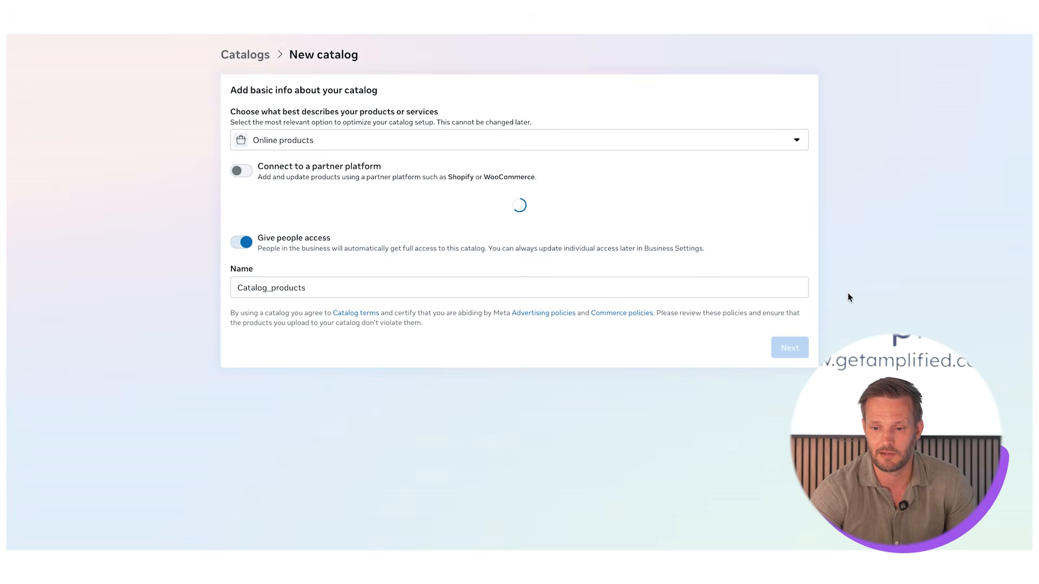
# Try the partner platform connection for the new catalog and review the available platforms
pyautogui.click(246, 174)
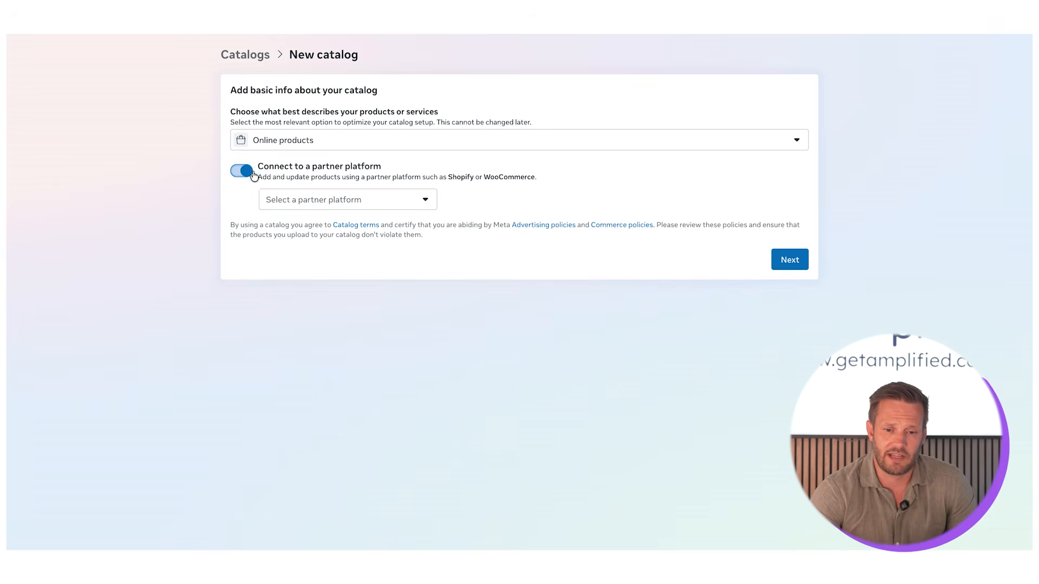
pyautogui.click(334, 209)
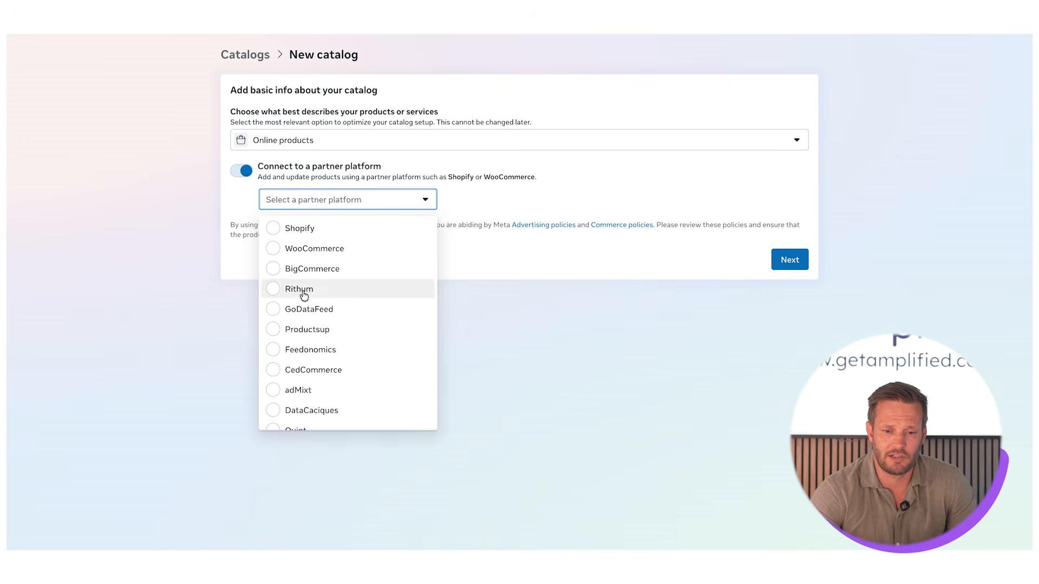
pyautogui.scroll(-1, 295, 366)
pyautogui.scroll(1, 295, 368)
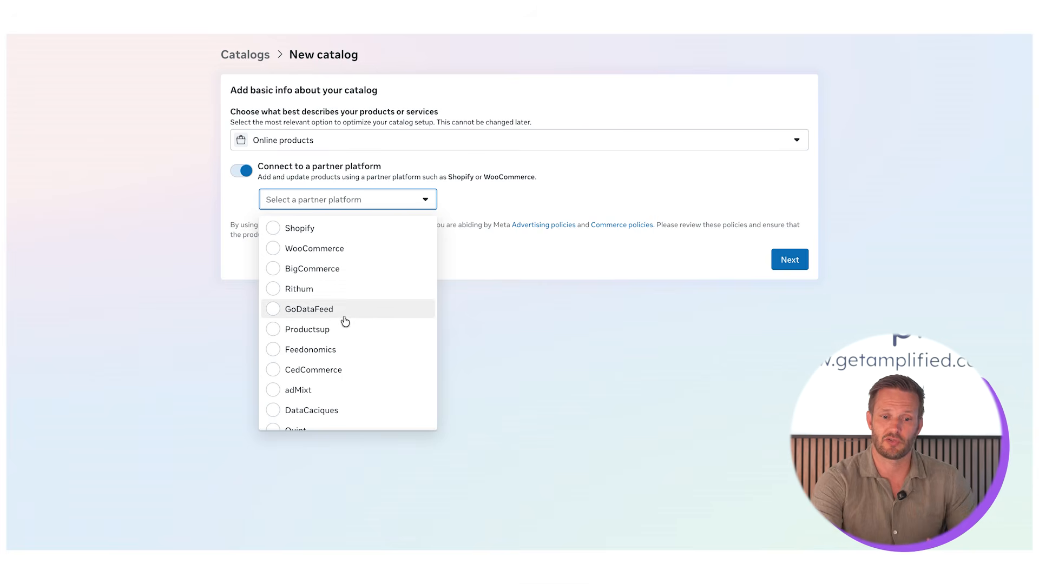
pyautogui.scroll(-1, 343, 320)
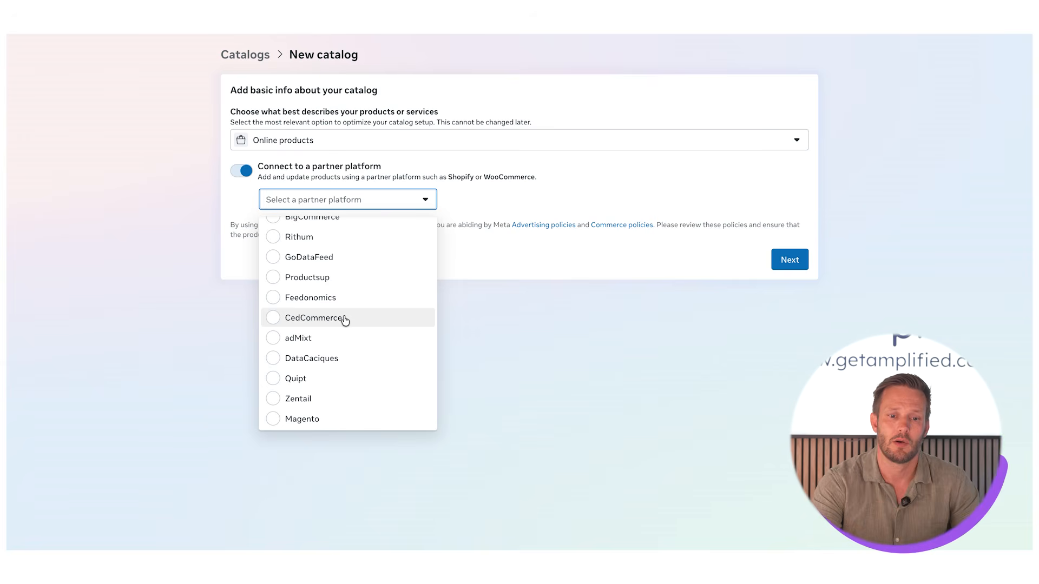
pyautogui.click(537, 195)
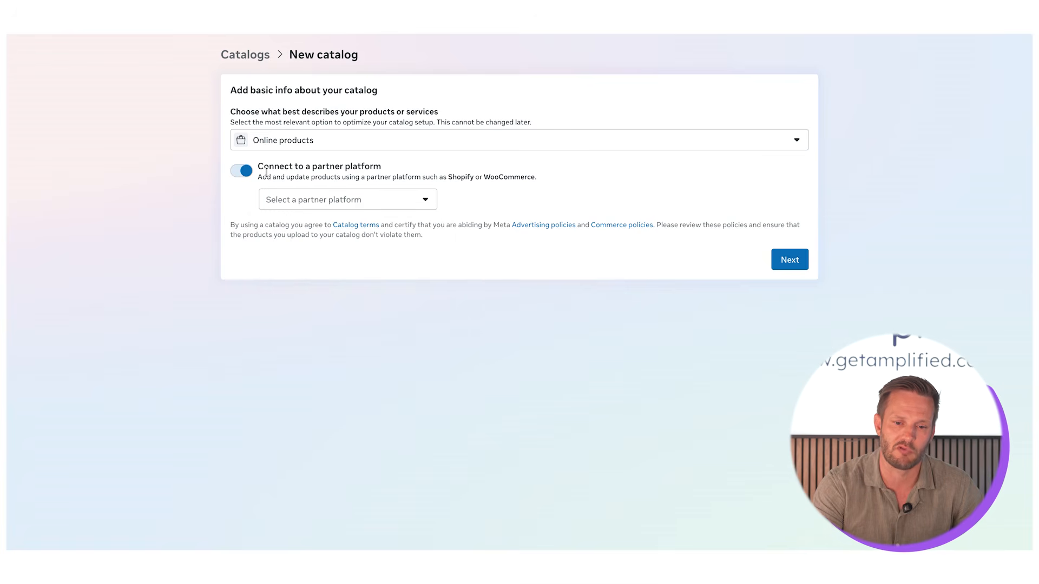
pyautogui.click(238, 176)
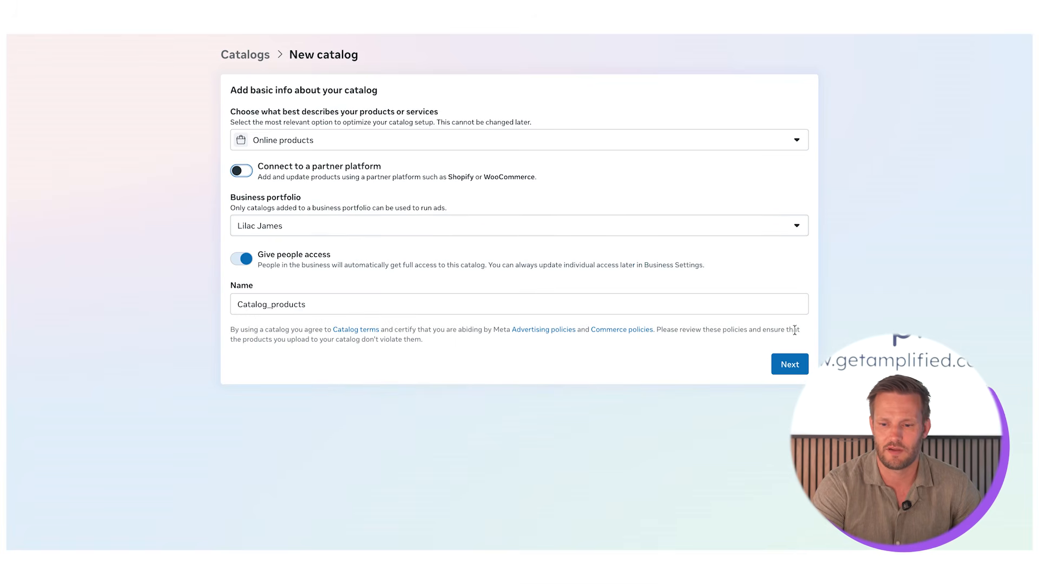
# Accept the catalog's basic info and connect the Stringers World – Meta pixel, found by searching "string", as its event tracking
pyautogui.click(790, 370)
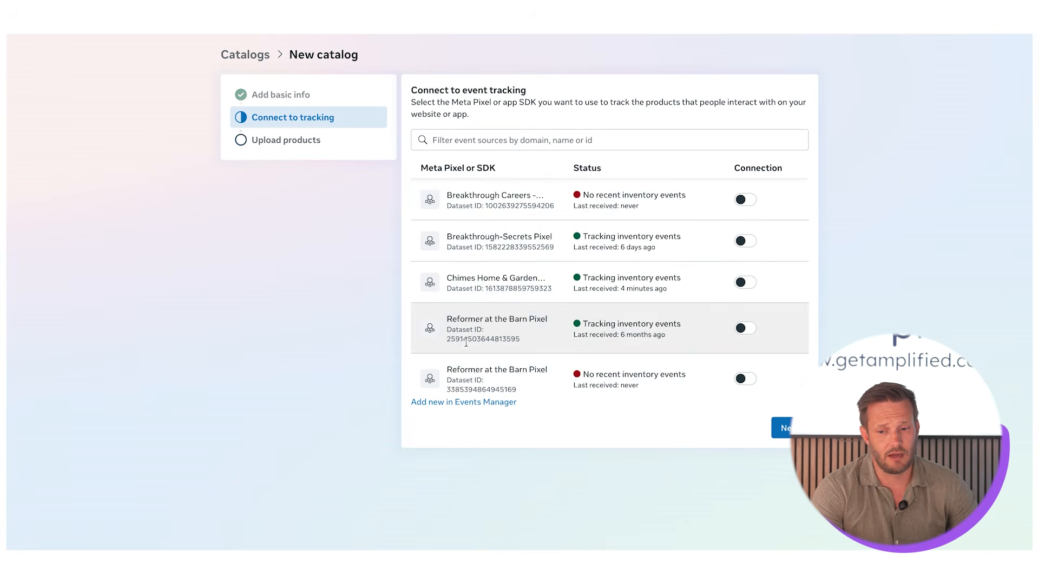
pyautogui.scroll(-8, 466, 342)
pyautogui.scroll(8, 466, 342)
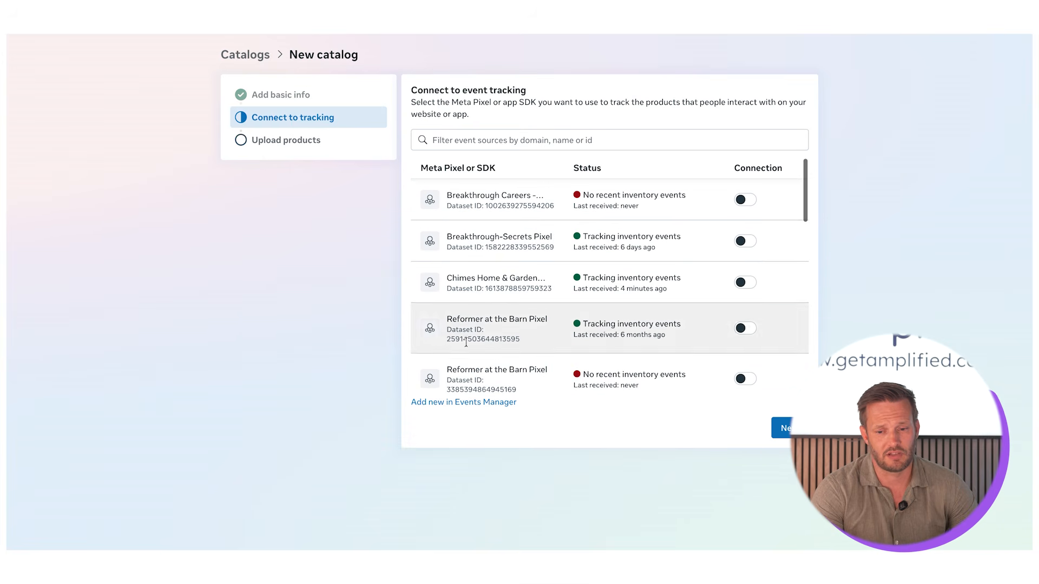
pyautogui.click(503, 140)
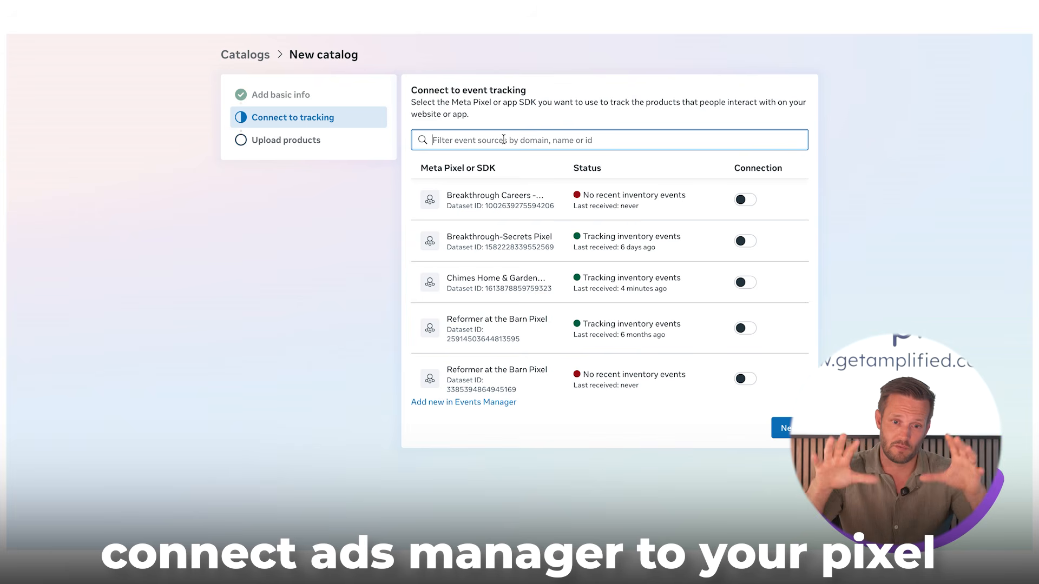
pyautogui.write('string')
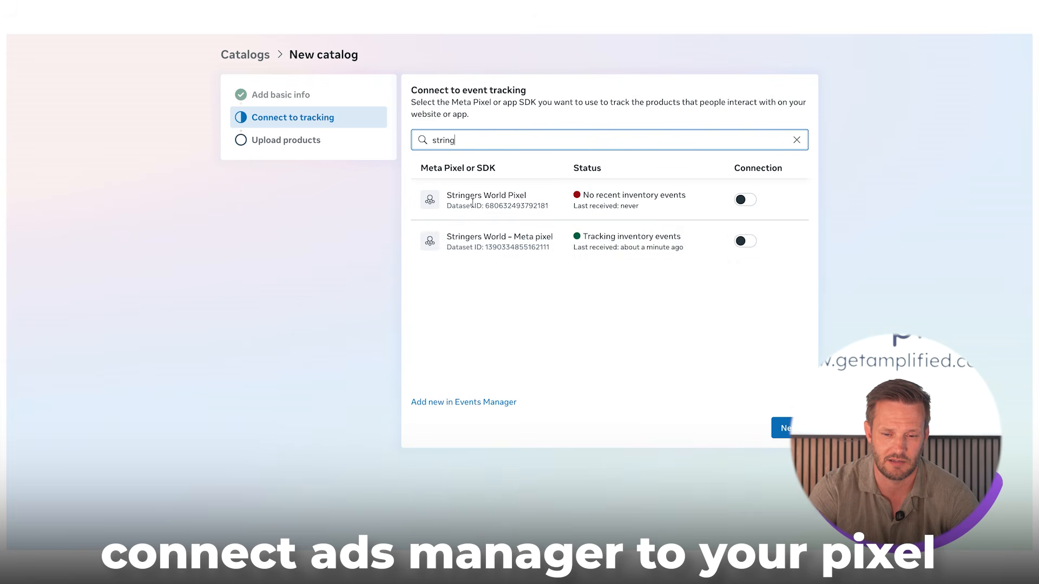
pyautogui.click(747, 242)
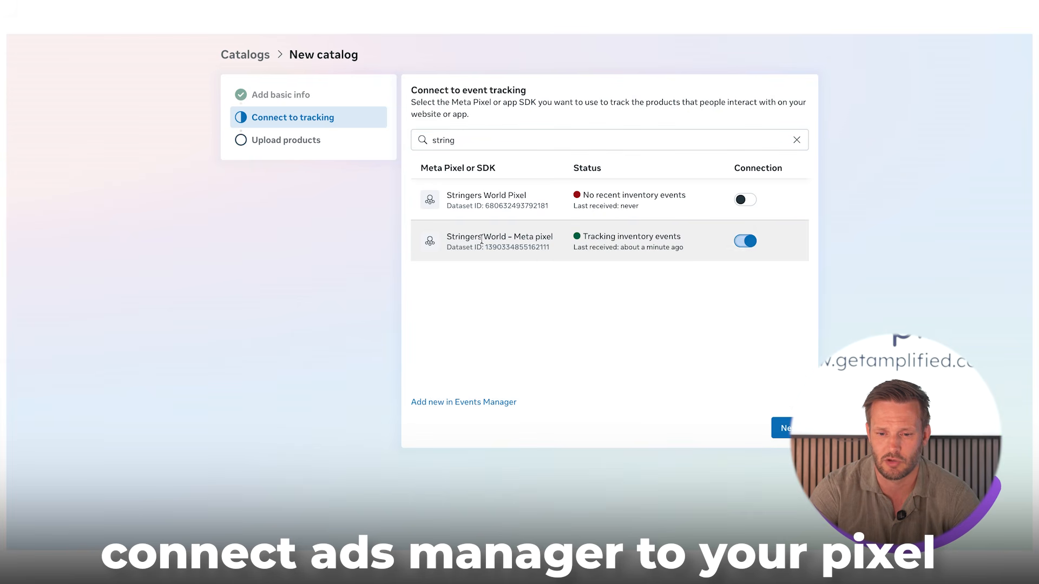
pyautogui.click(785, 427)
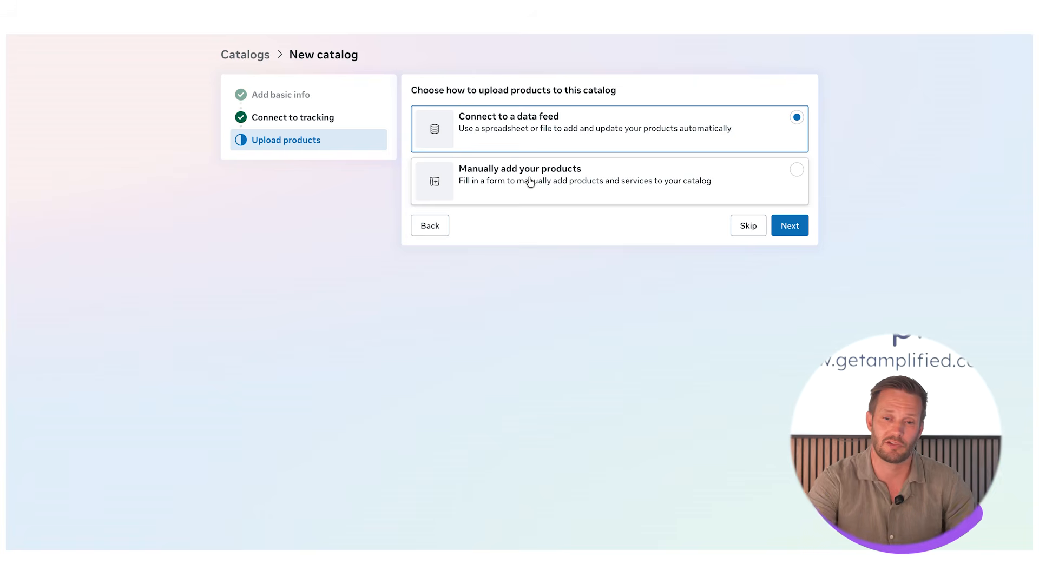
# Leave the catalog setup, open the Padel Shack - Facebook Pixel Catalogue, and look through its product list
pyautogui.click(429, 234)
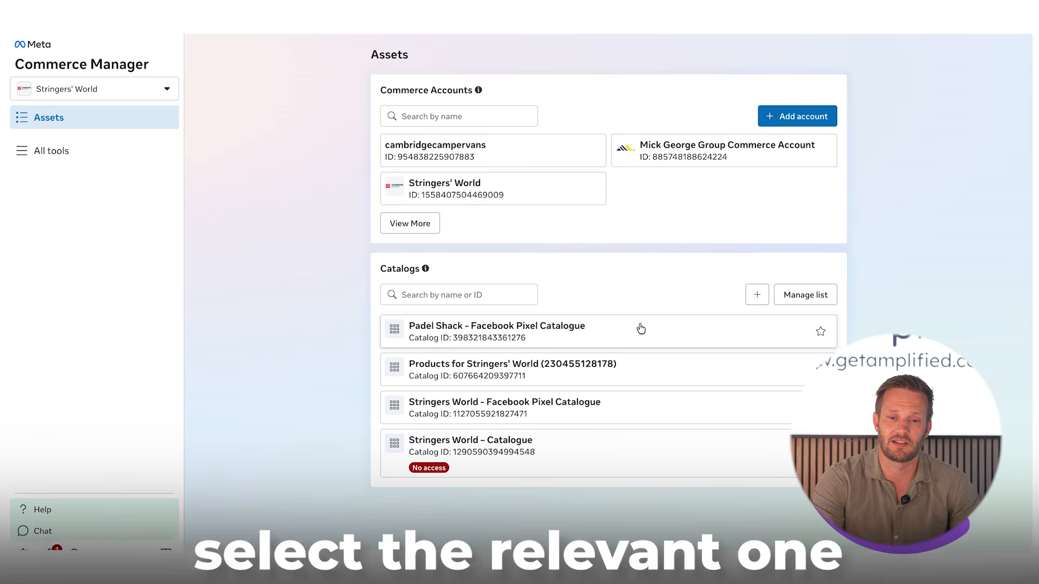
pyautogui.click(534, 318)
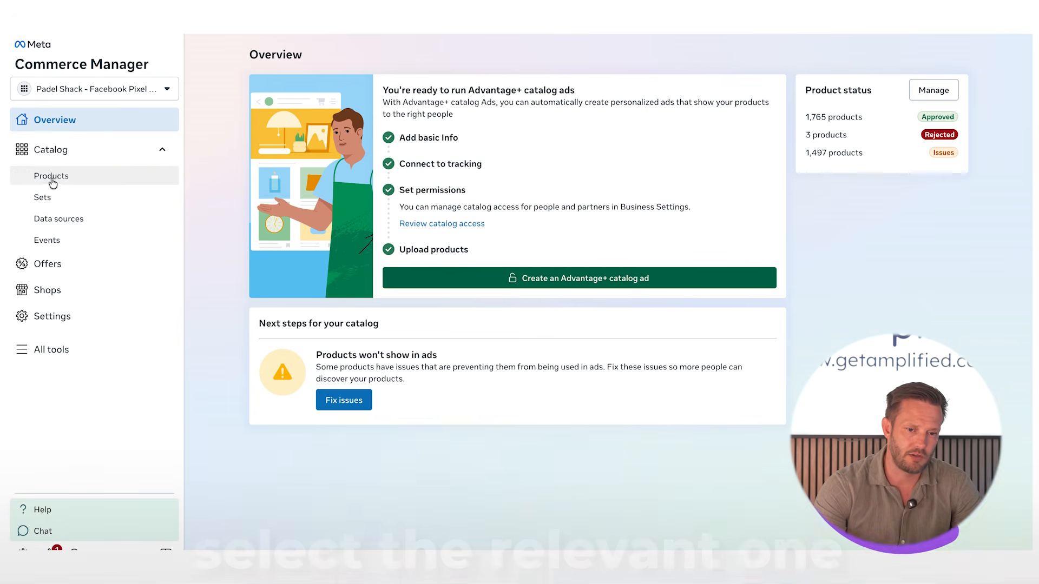
pyautogui.click(52, 183)
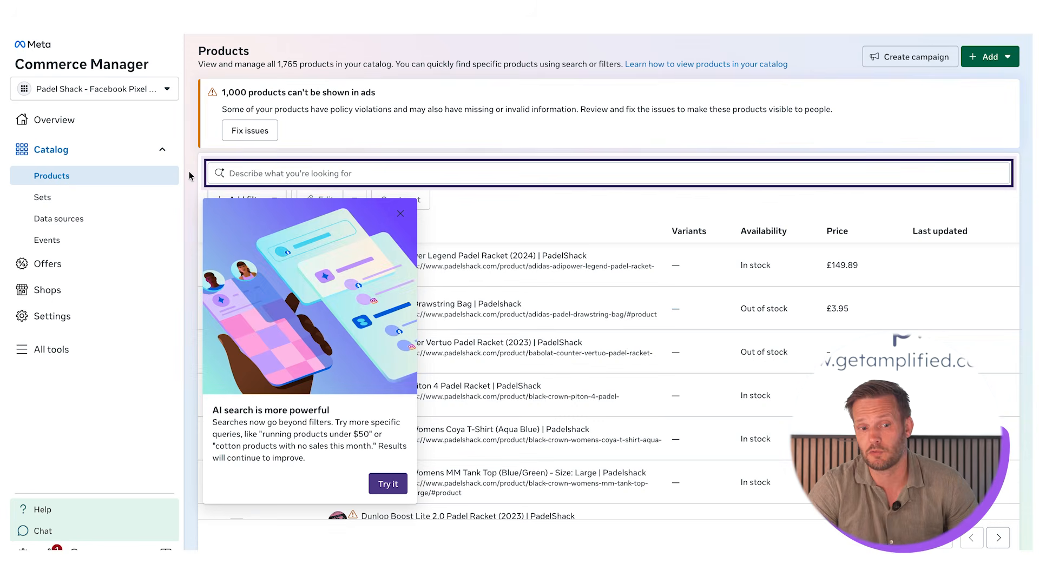
pyautogui.click(567, 166)
pyautogui.click(808, 142)
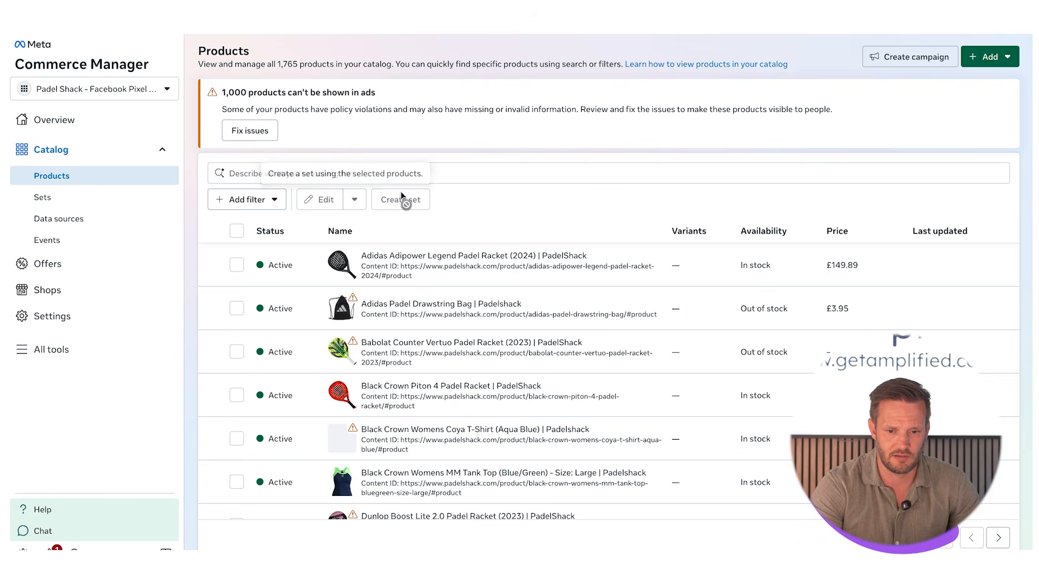
pyautogui.scroll(-2, 427, 320)
pyautogui.scroll(2, 427, 321)
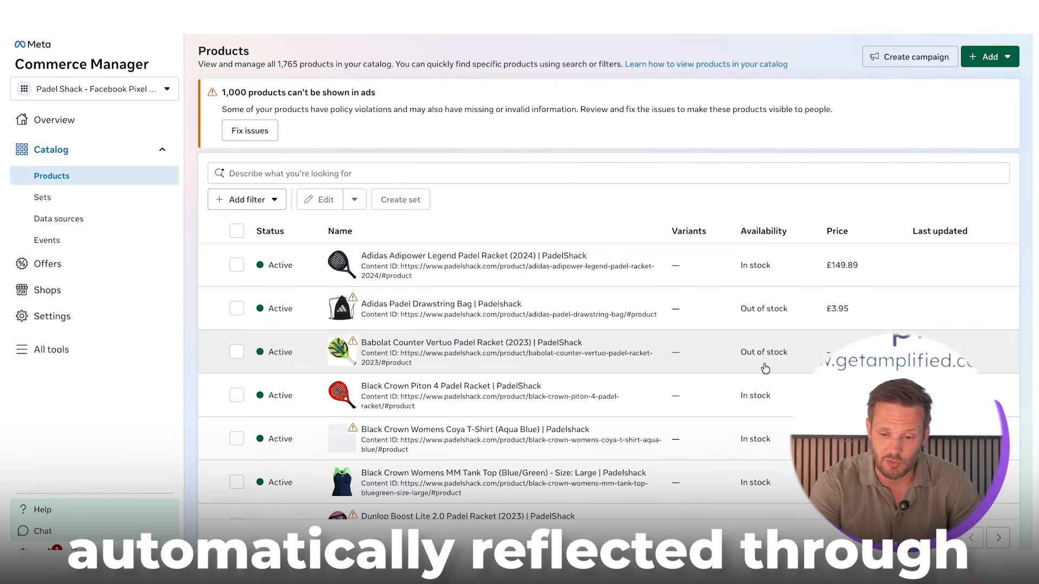
pyautogui.scroll(-10, 733, 390)
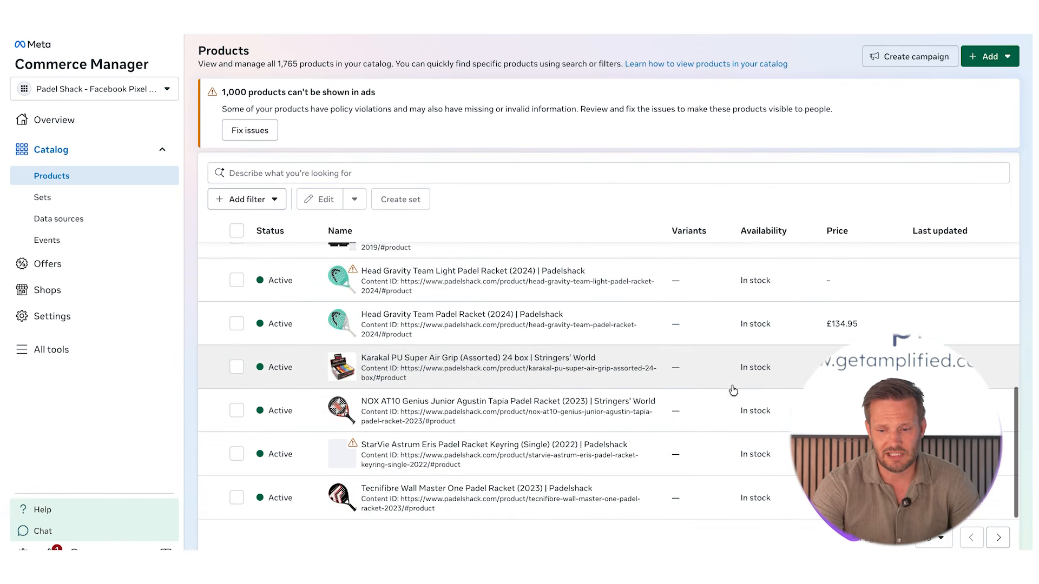
pyautogui.scroll(10, 733, 389)
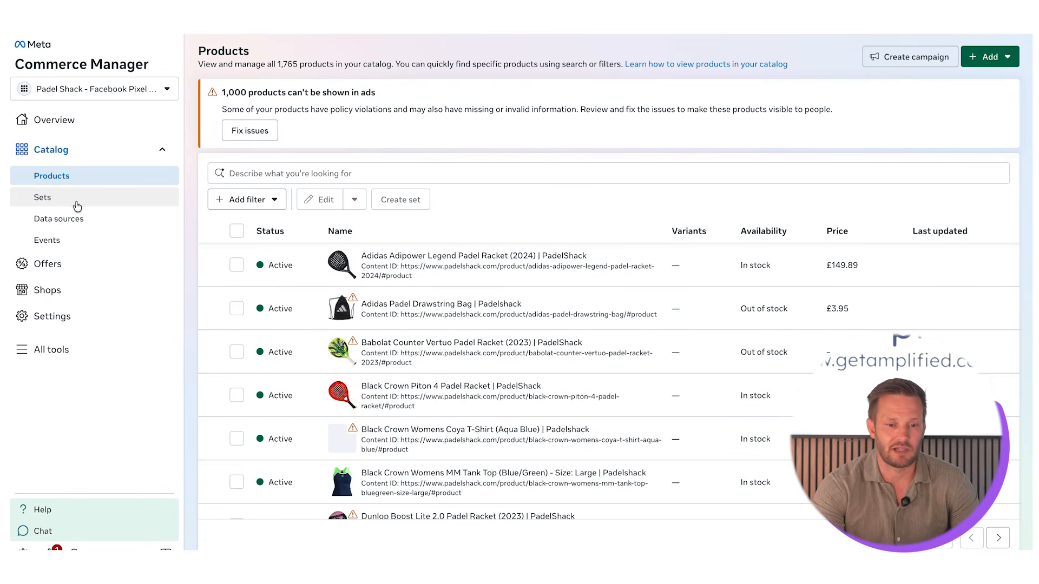
# Start a new product set in the catalog and set its filter attribute to Product
pyautogui.click(76, 206)
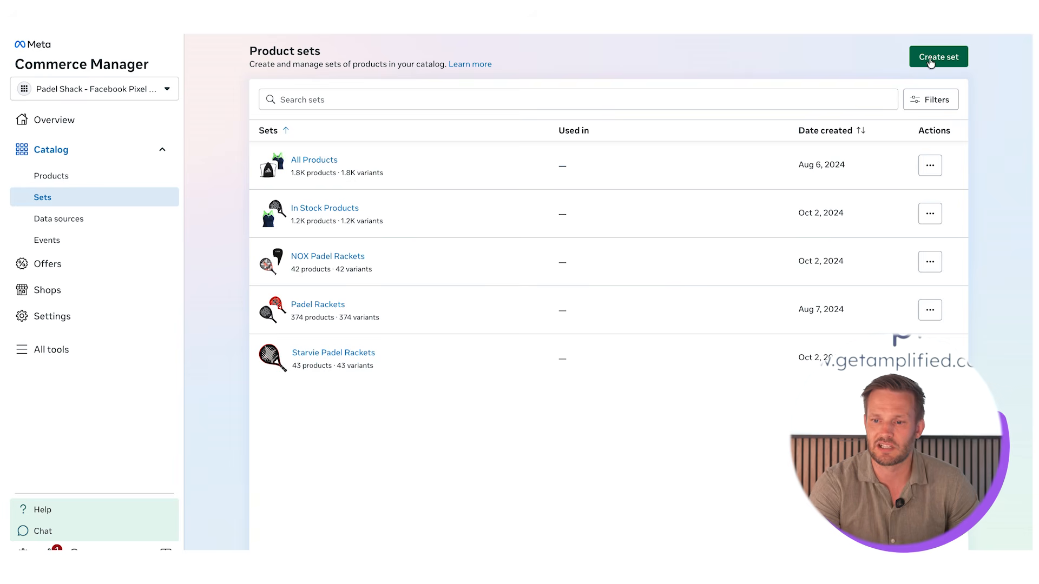
pyautogui.click(954, 64)
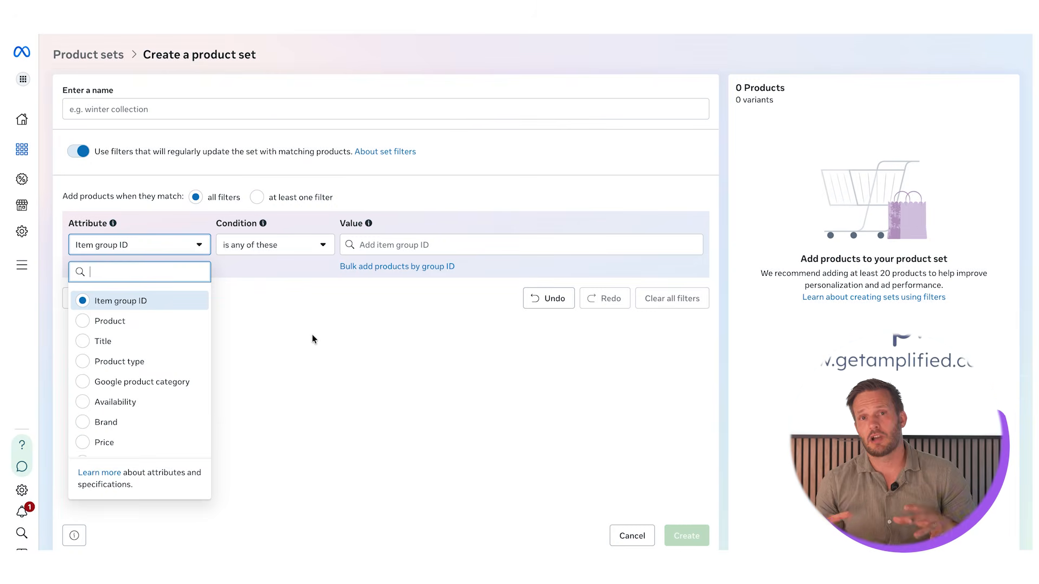
pyautogui.click(165, 252)
pyautogui.click(166, 251)
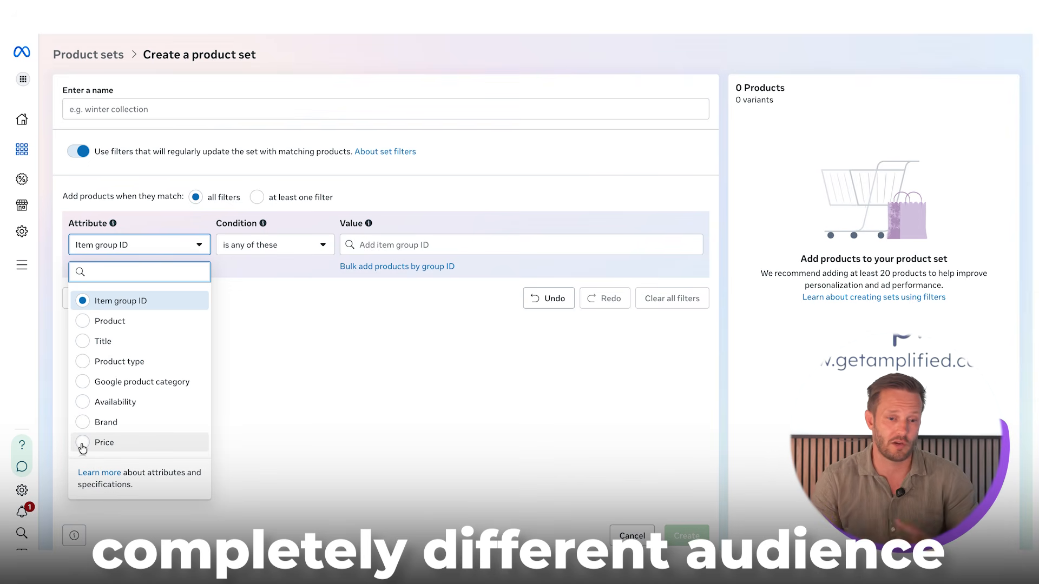
pyautogui.scroll(-3, 83, 448)
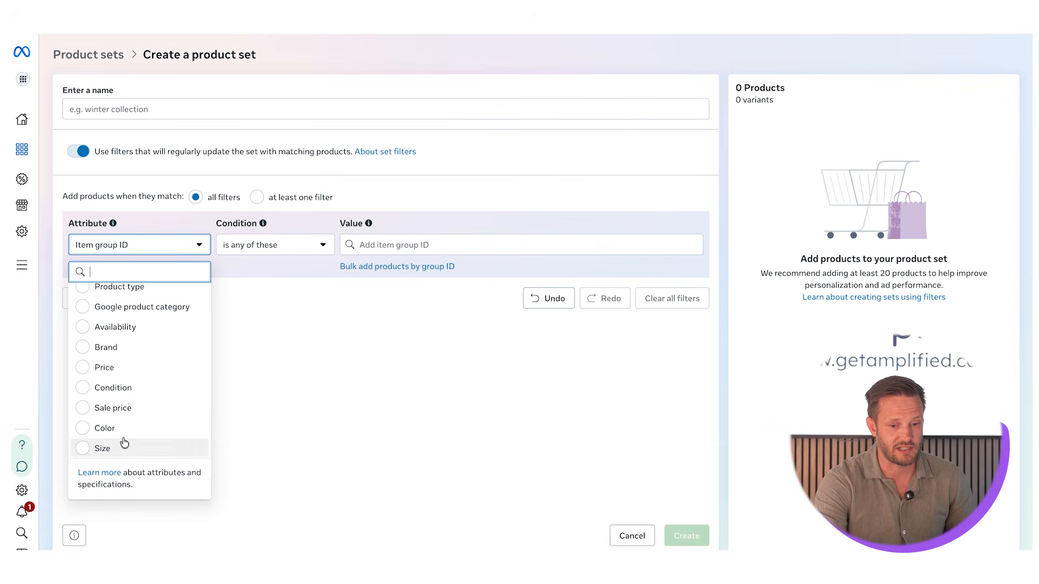
pyautogui.scroll(-6, 124, 442)
pyautogui.scroll(-1, 124, 442)
pyautogui.scroll(12, 124, 443)
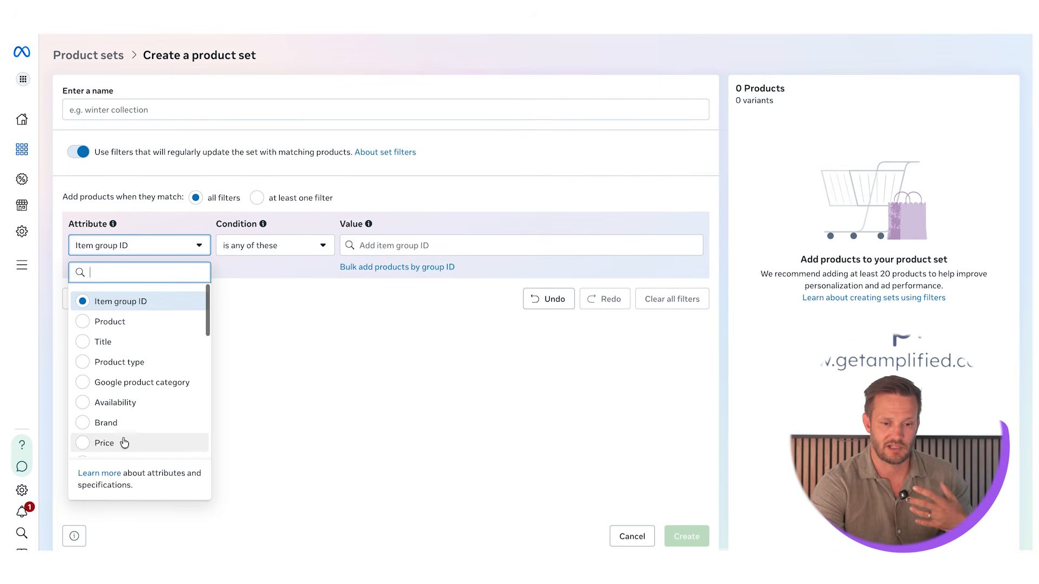
pyautogui.click(110, 322)
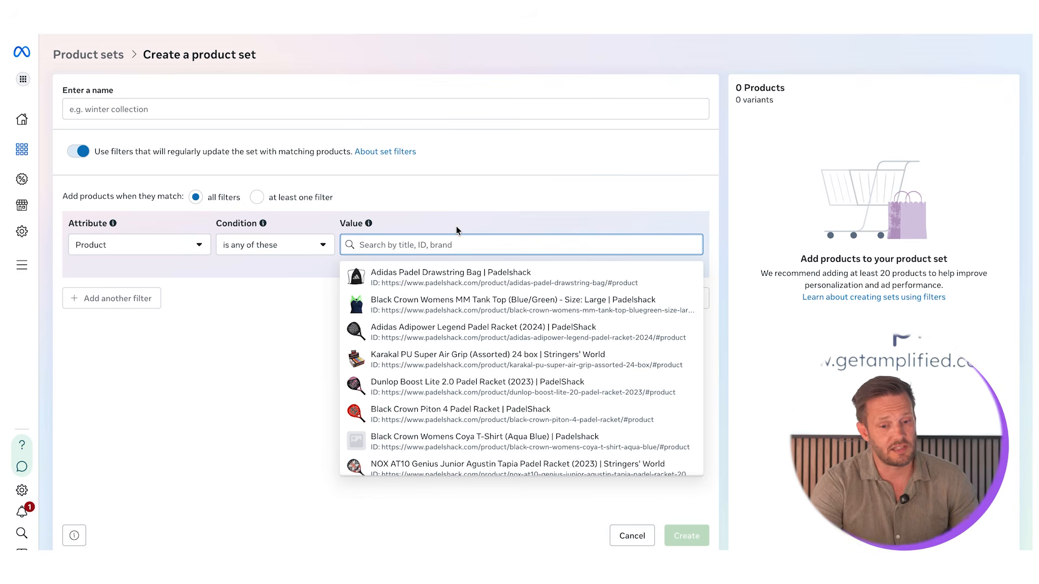
# Try filtering the set to the Nox Thermo Padel Racket Cover and the large Black Crown Womens MM Tank Top
pyautogui.write('racket')
pyautogui.click(420, 280)
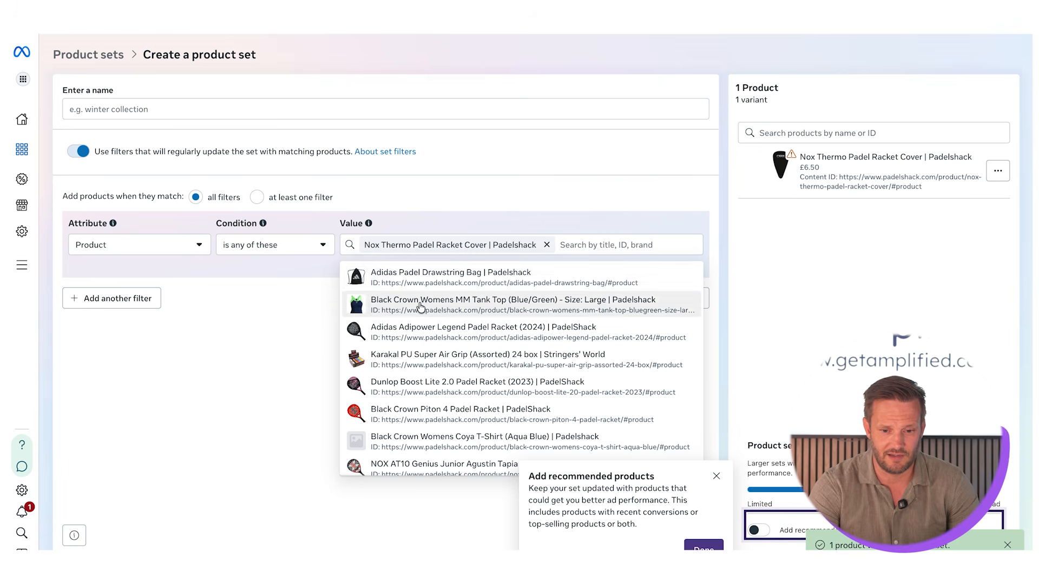
pyautogui.click(420, 307)
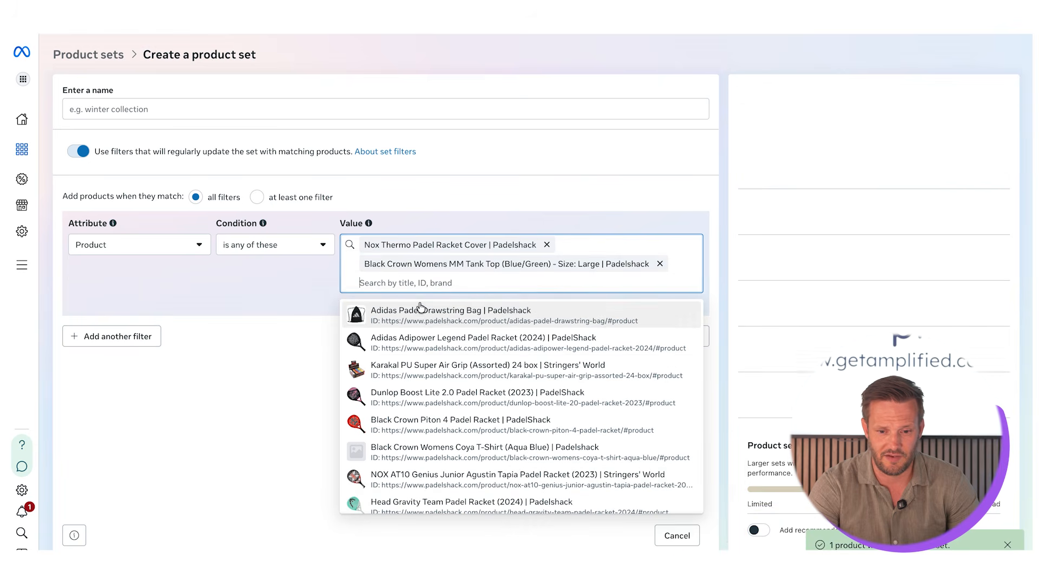
pyautogui.click(547, 245)
pyautogui.click(659, 244)
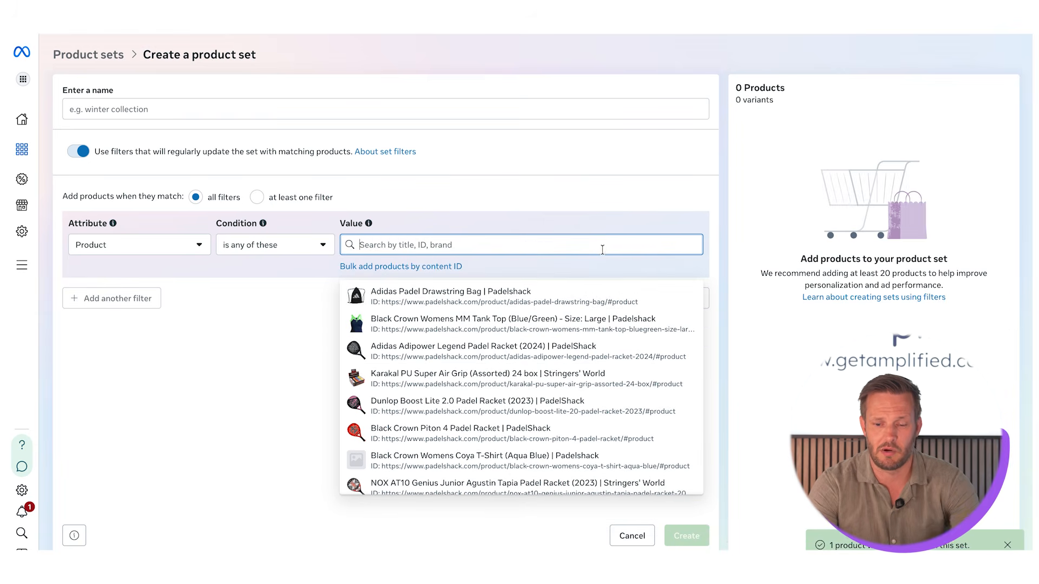
# Try adding the "red" matches NOX Wristbands (White/Red) and Nox X-Zero Red Padel Racket 2026 to the set's filter, and remove both
pyautogui.write('red')
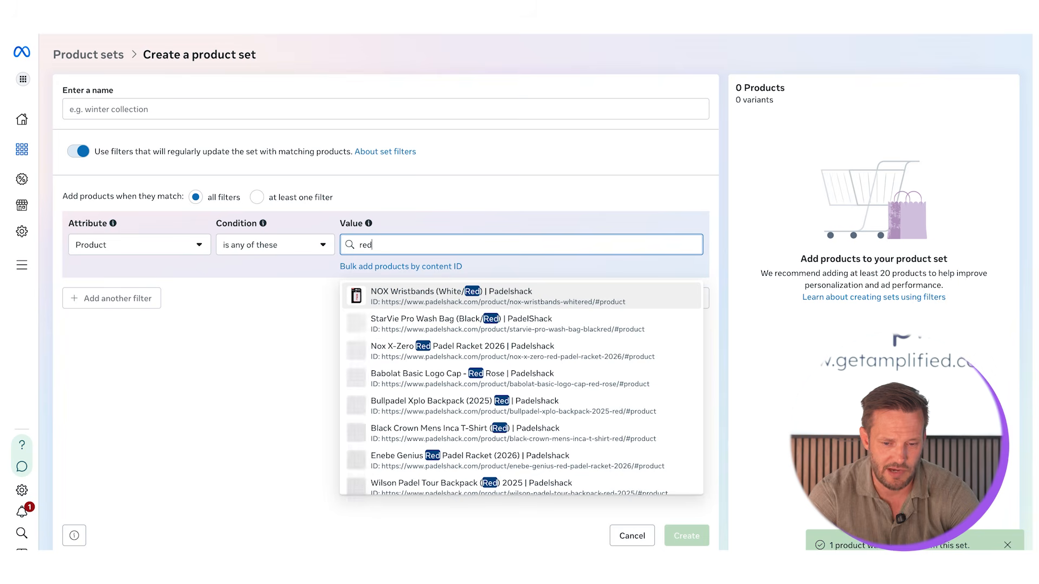
pyautogui.click(436, 296)
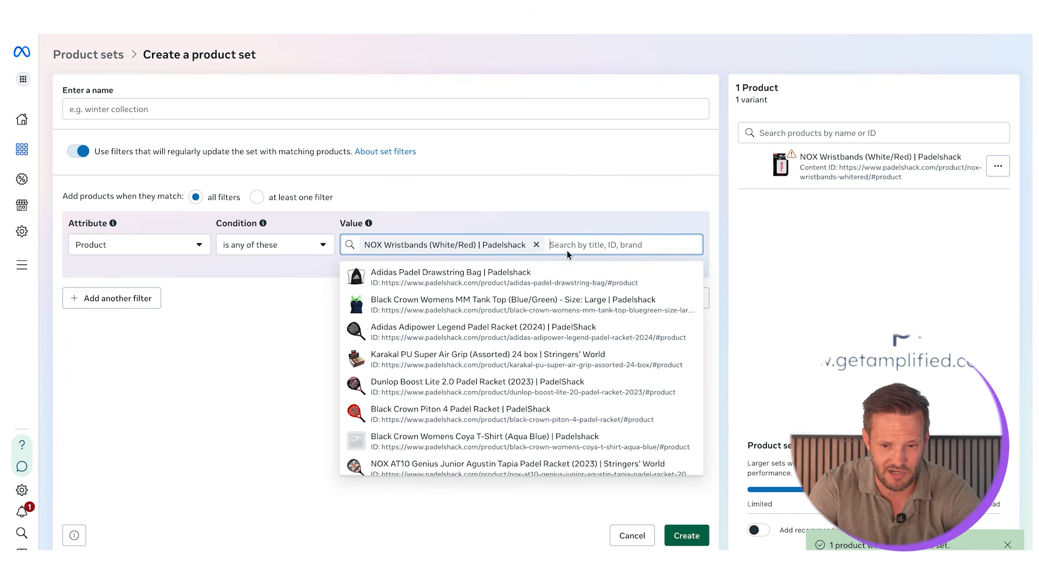
pyautogui.write('red')
pyautogui.click(498, 307)
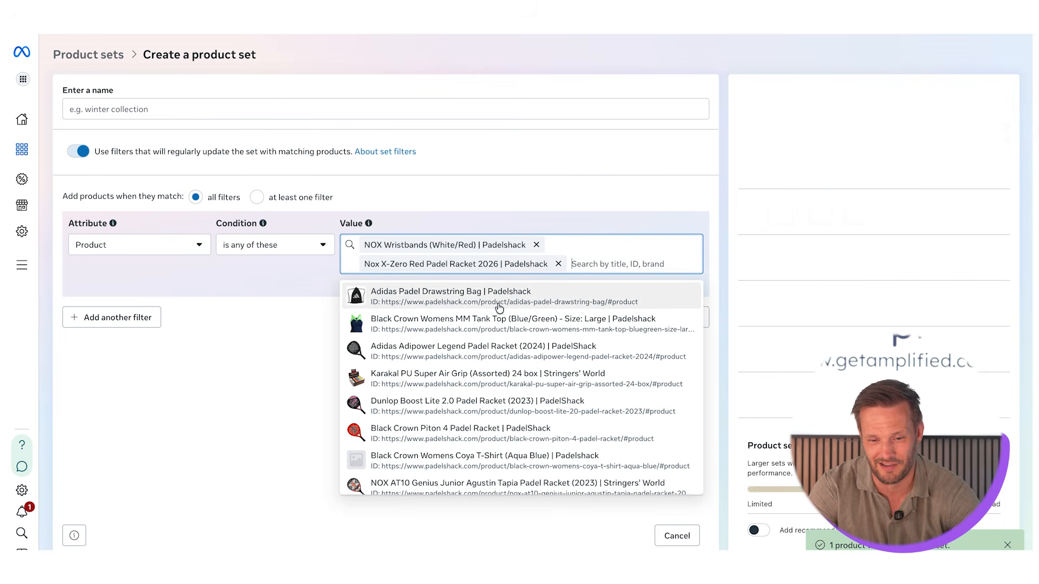
pyautogui.click(536, 245)
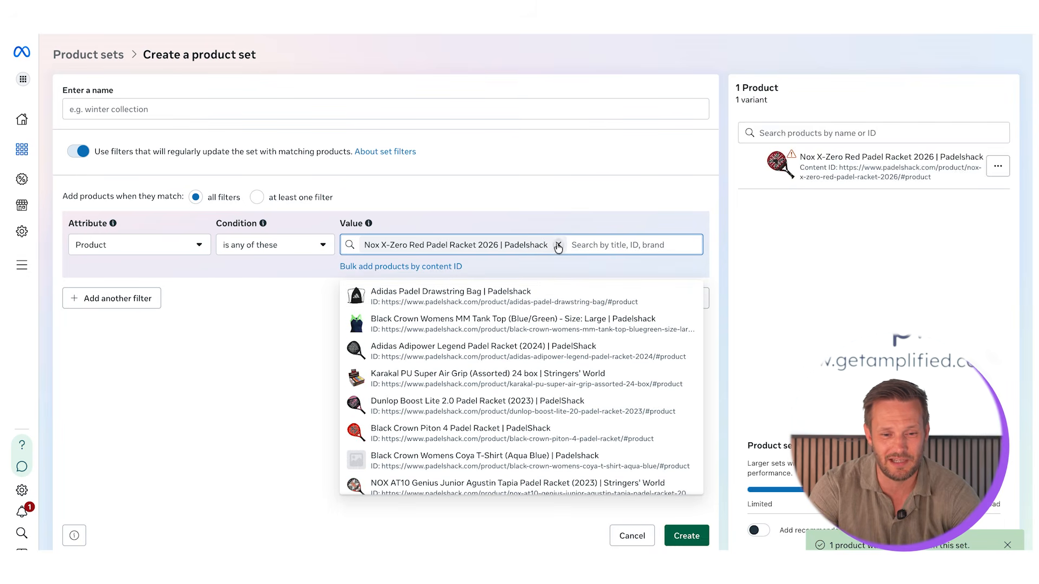
pyautogui.click(558, 245)
# Filter the set to Adidas Padel Drawstring Bag, Adidas Adipower Legend, Black Crown Piton 4, Dunlop Boost Lite 2.0 and Head Club Women's Basic Long Skort
pyautogui.click(196, 244)
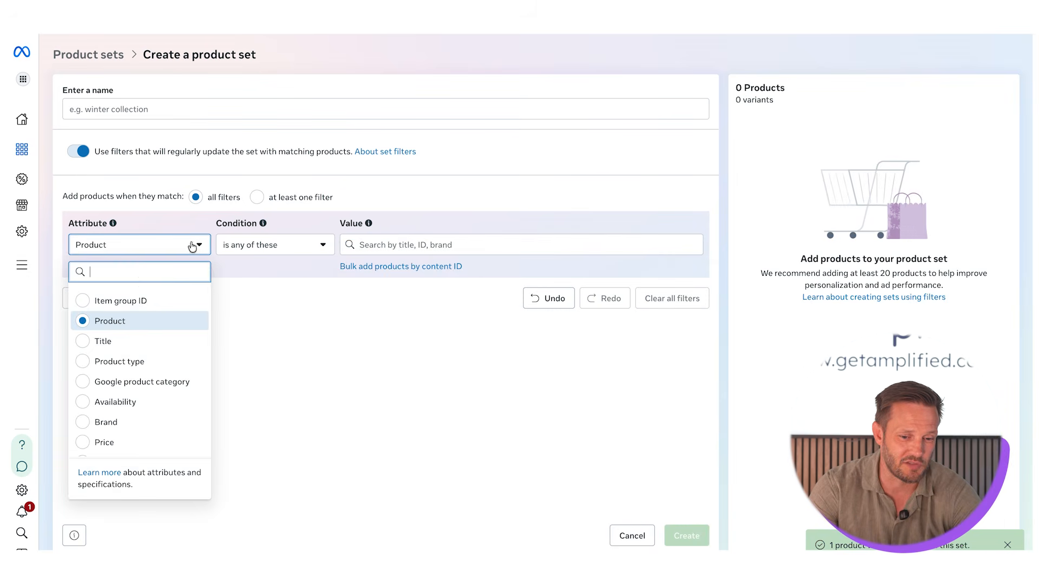
pyautogui.scroll(-1, 116, 403)
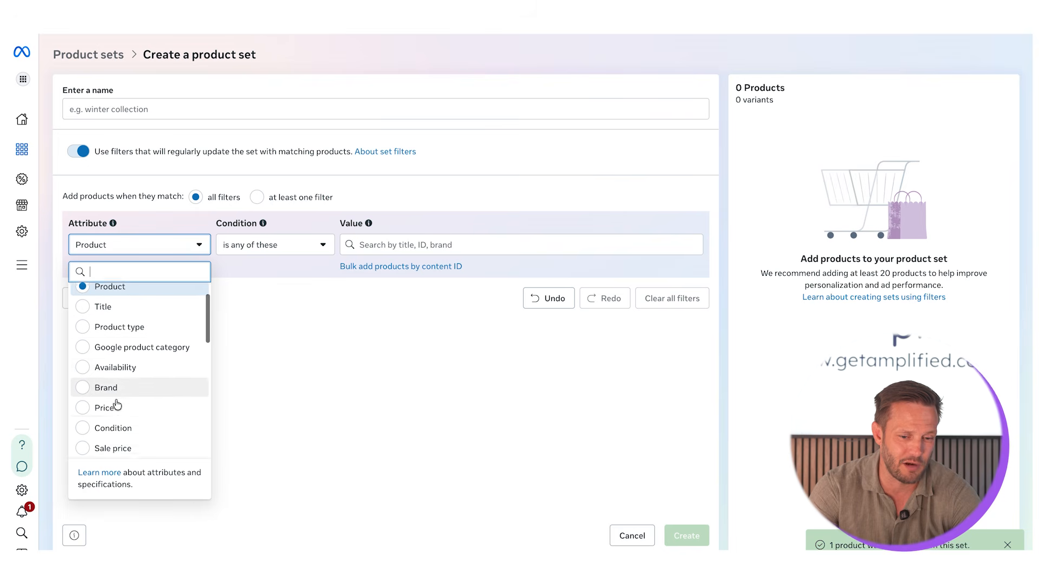
pyautogui.click(111, 405)
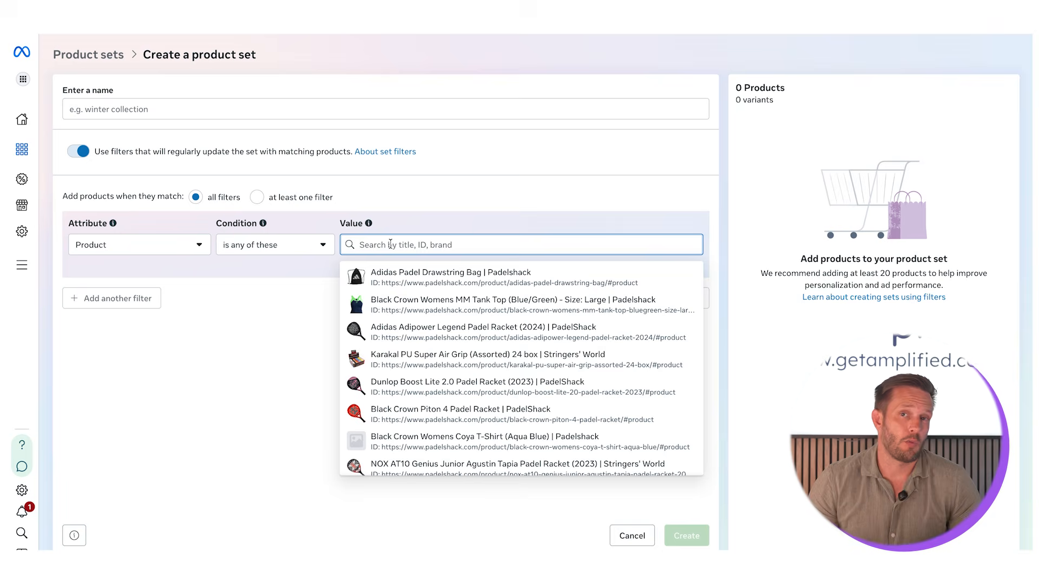
pyautogui.click(417, 282)
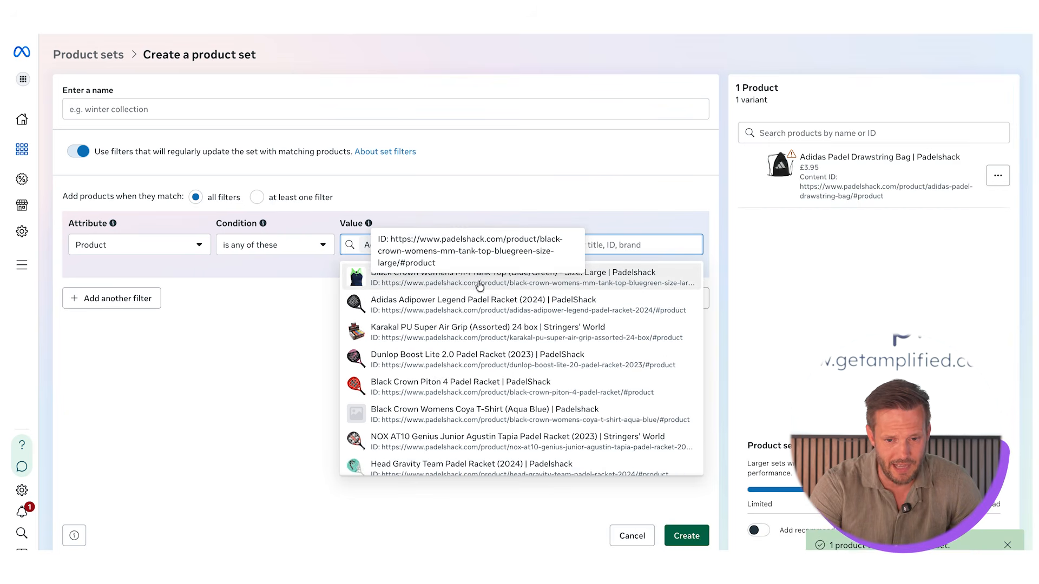
pyautogui.click(455, 304)
pyautogui.click(411, 376)
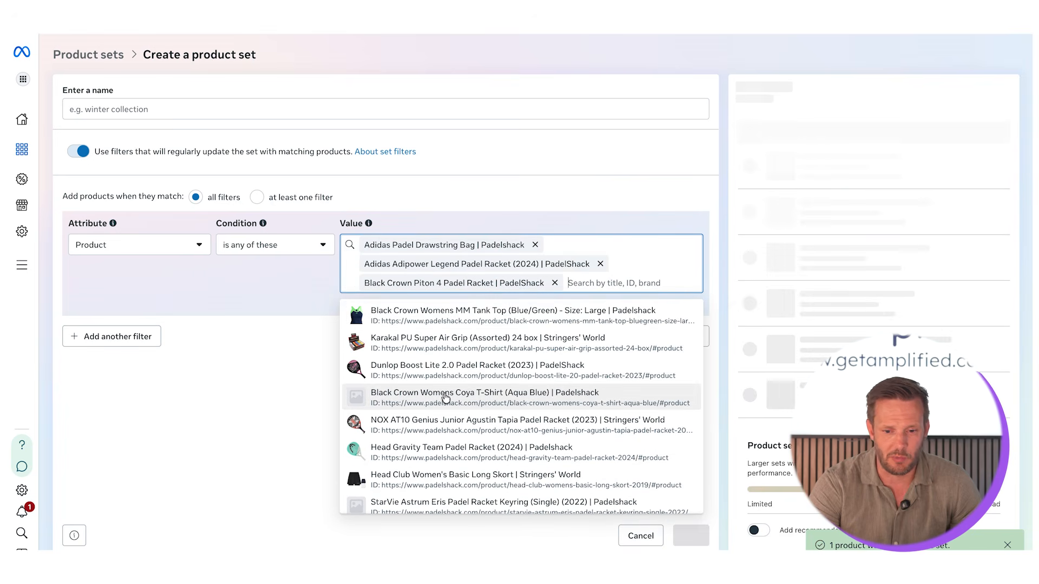
pyautogui.click(464, 366)
pyautogui.click(460, 471)
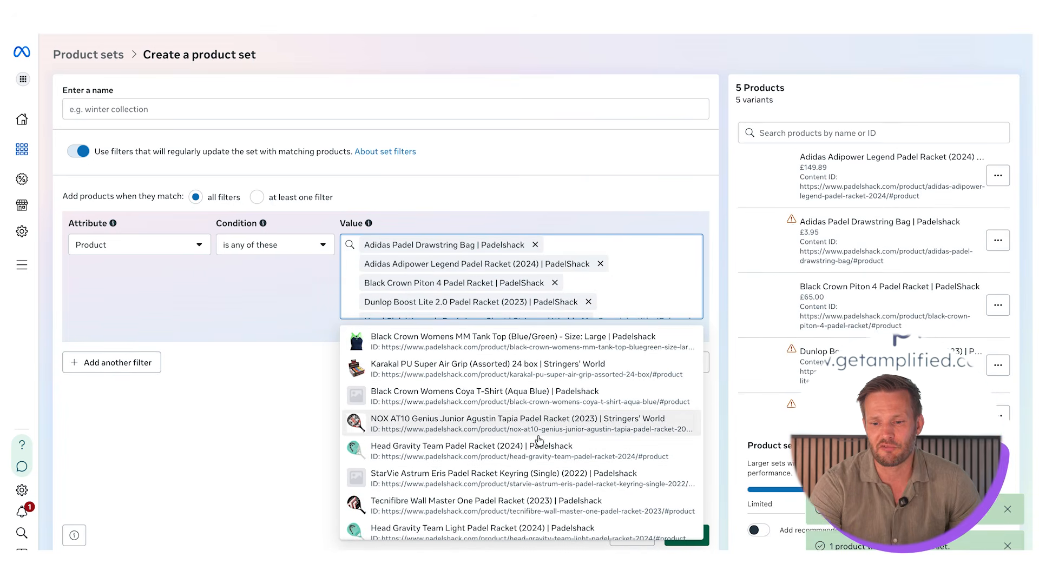
pyautogui.click(721, 367)
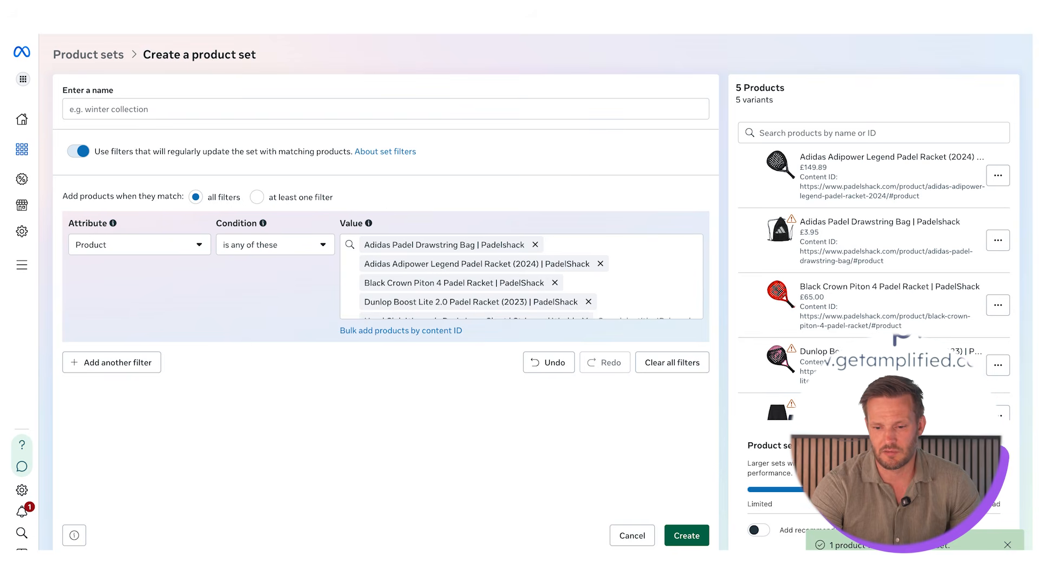
pyautogui.click(179, 108)
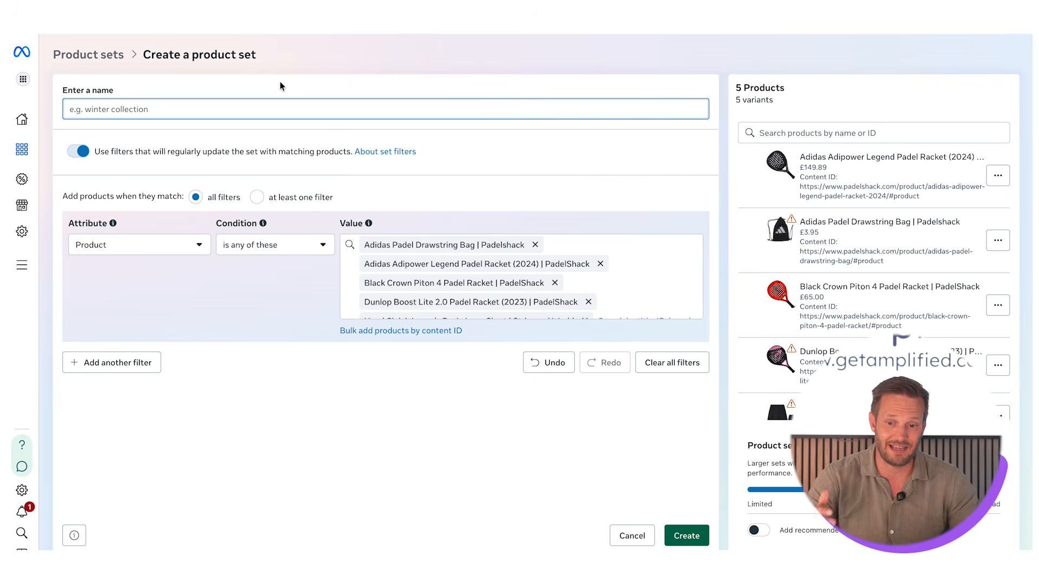
# In the New Sales Campaign draft in Ads Manager, turn on Advantage+ catalog ads with Shopify Product Catalog as the catalog
pyautogui.moveTo(24, 122)
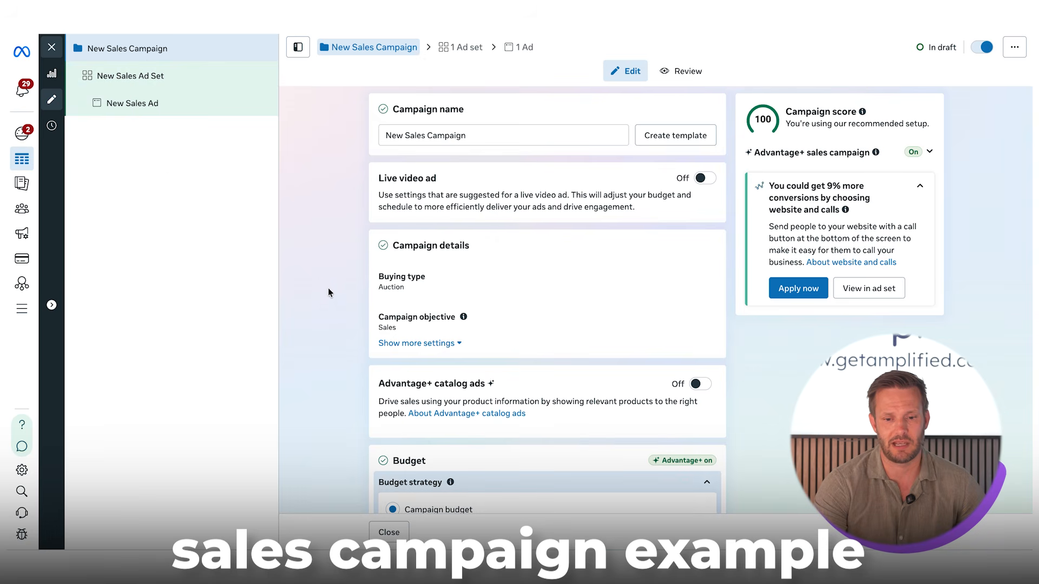
pyautogui.scroll(-2, 357, 317)
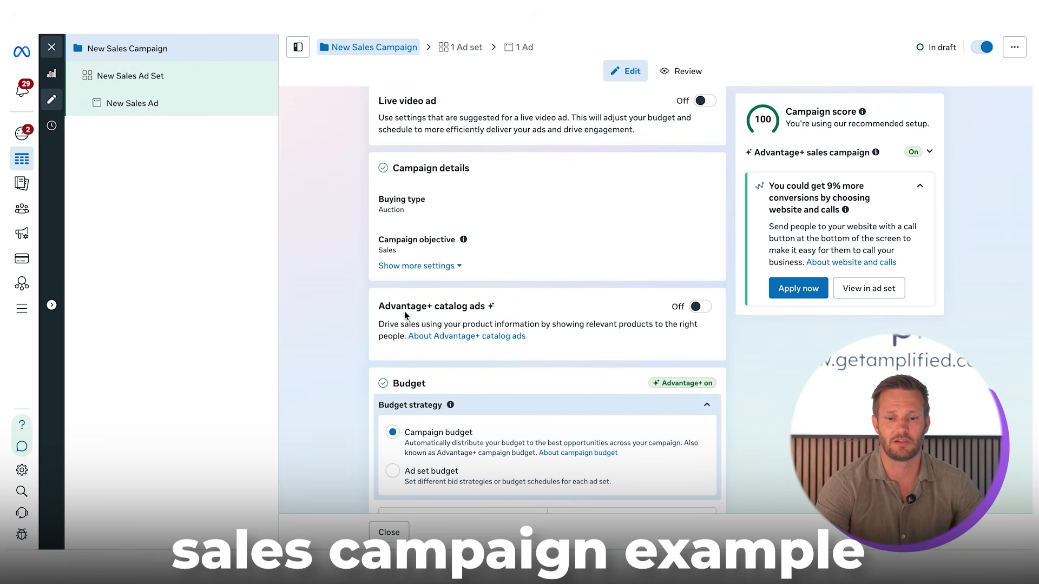
pyautogui.click(698, 307)
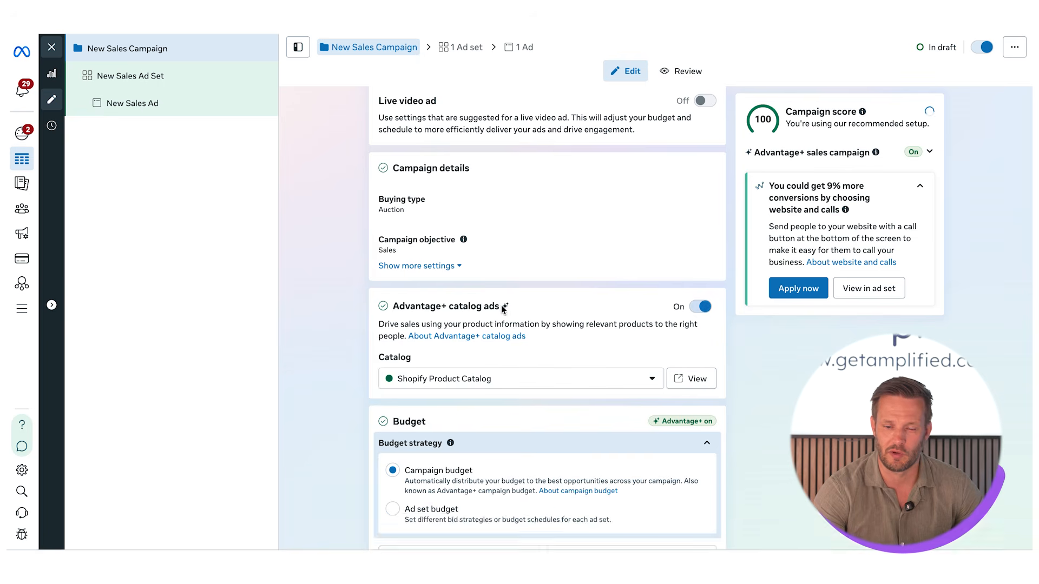
pyautogui.scroll(-2, 477, 379)
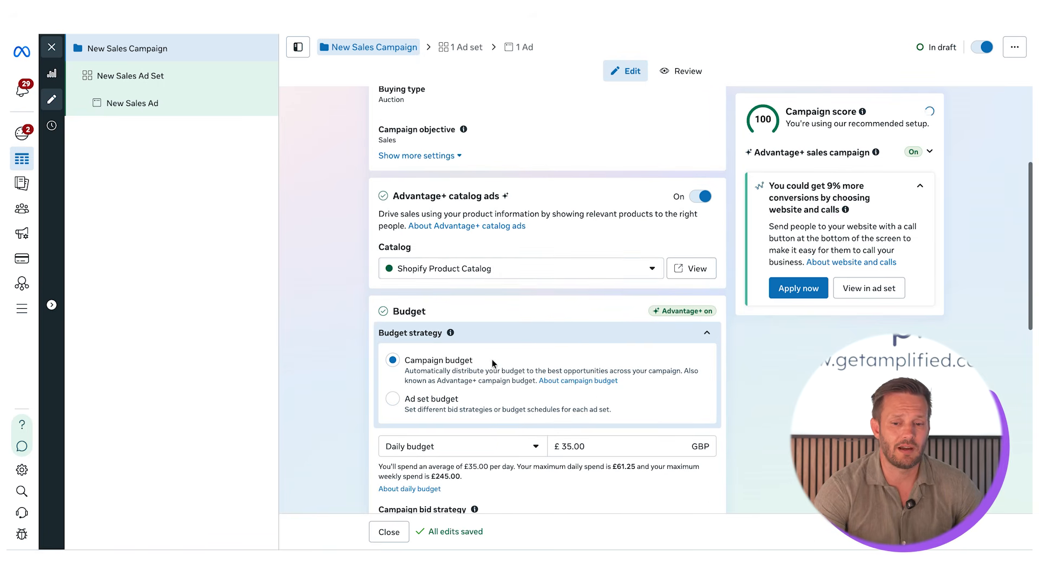
pyautogui.click(495, 268)
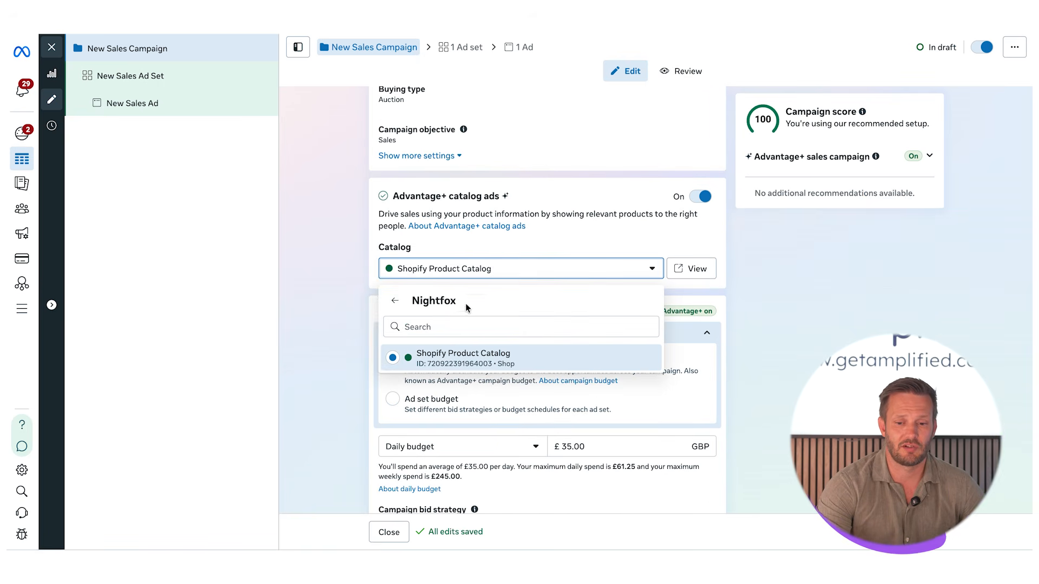
pyautogui.click(479, 359)
# Review the remaining campaign settings, open New Sales Ad, and look through its identity, format and destination settings
pyautogui.scroll(-3, 345, 285)
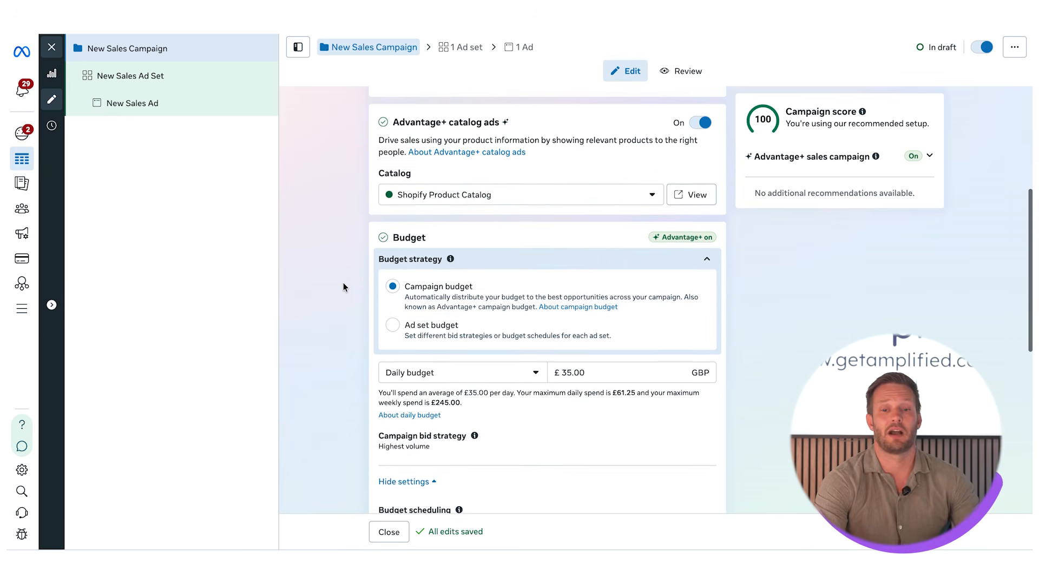
pyautogui.scroll(-5, 344, 287)
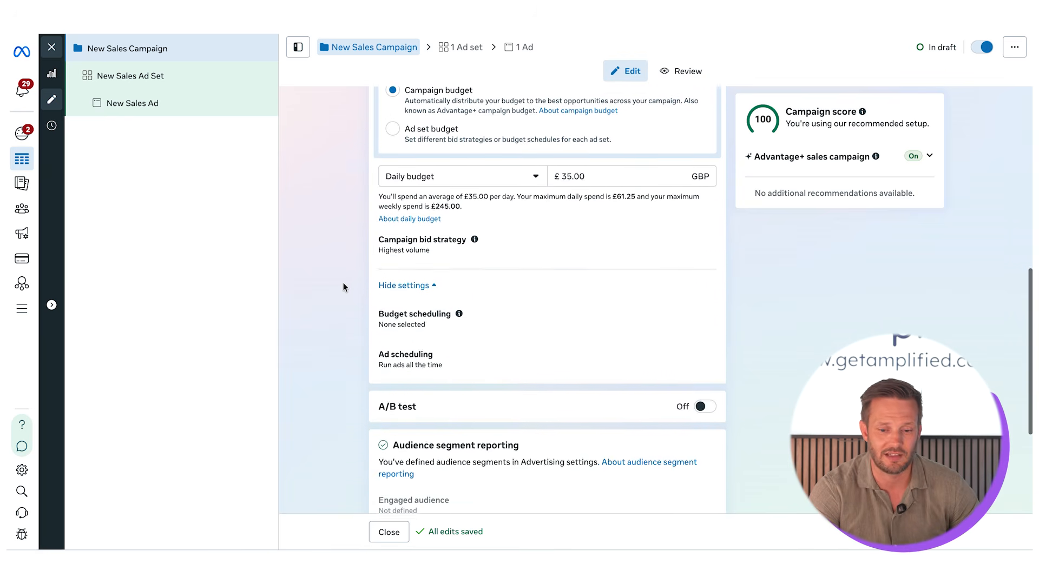
pyautogui.scroll(-3, 343, 287)
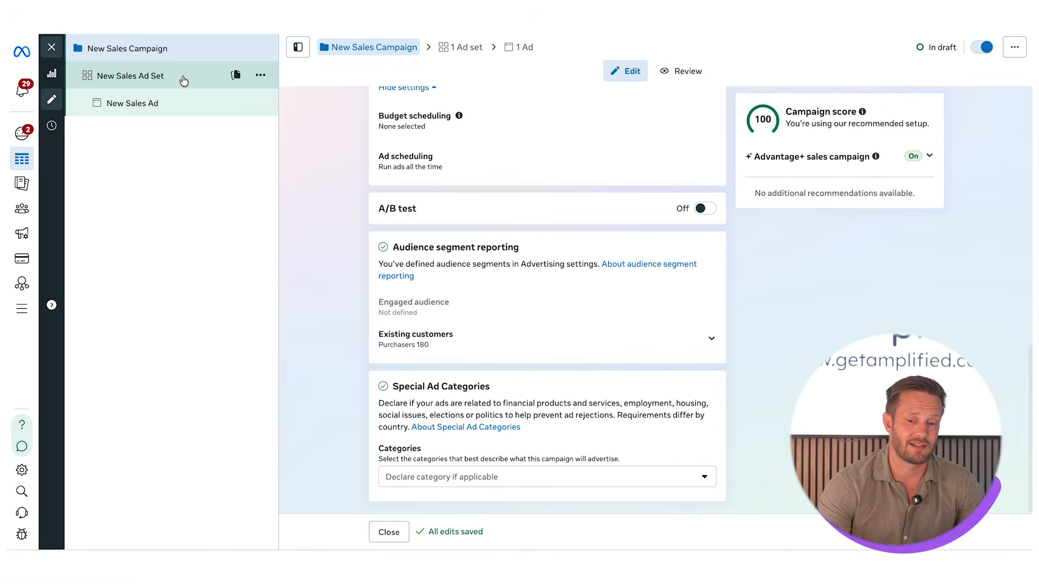
pyautogui.click(156, 106)
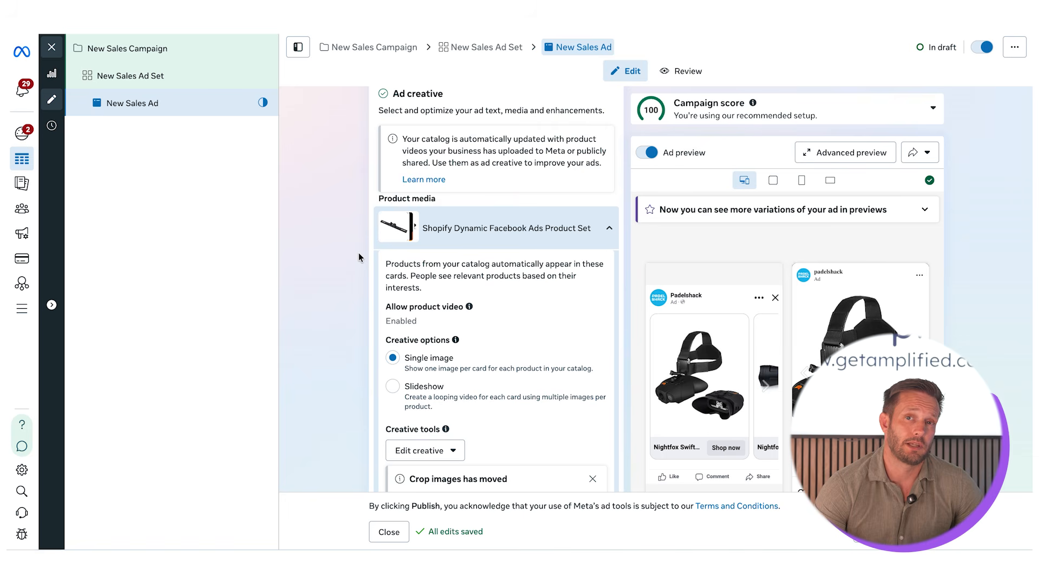
pyautogui.scroll(10, 358, 257)
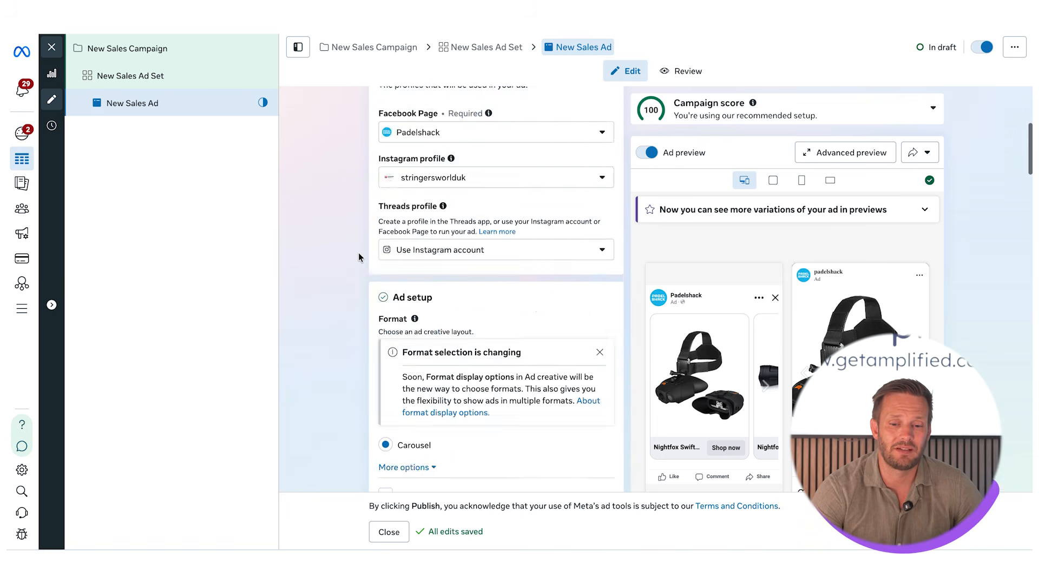
pyautogui.scroll(-4, 358, 257)
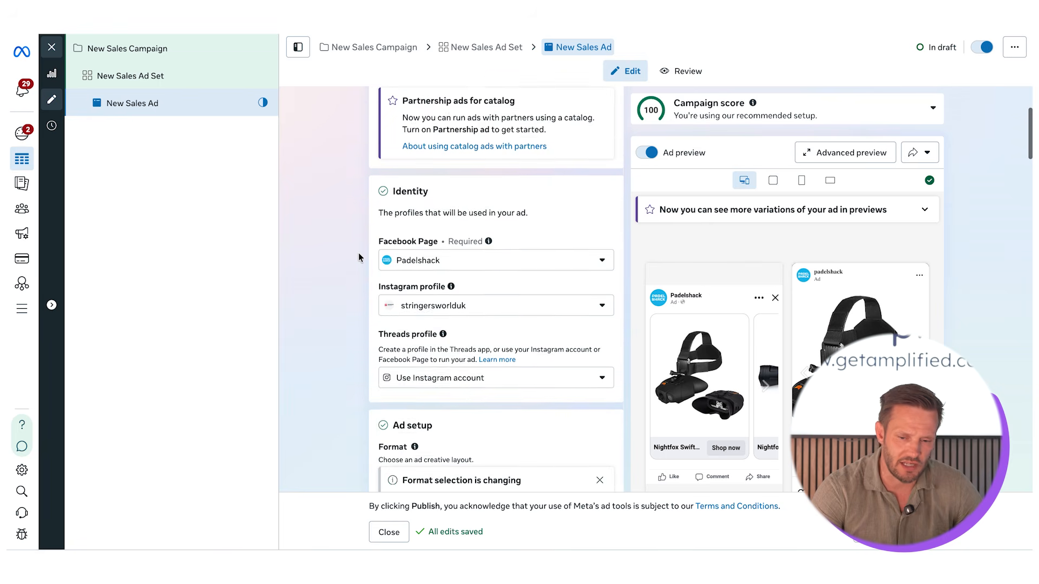
pyautogui.scroll(4, 359, 258)
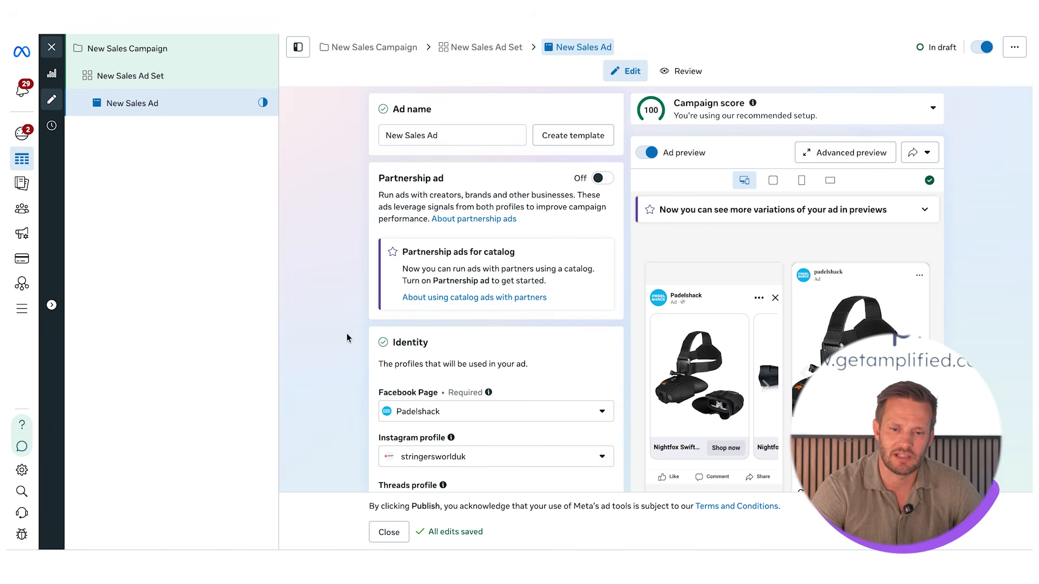
pyautogui.scroll(-3, 349, 339)
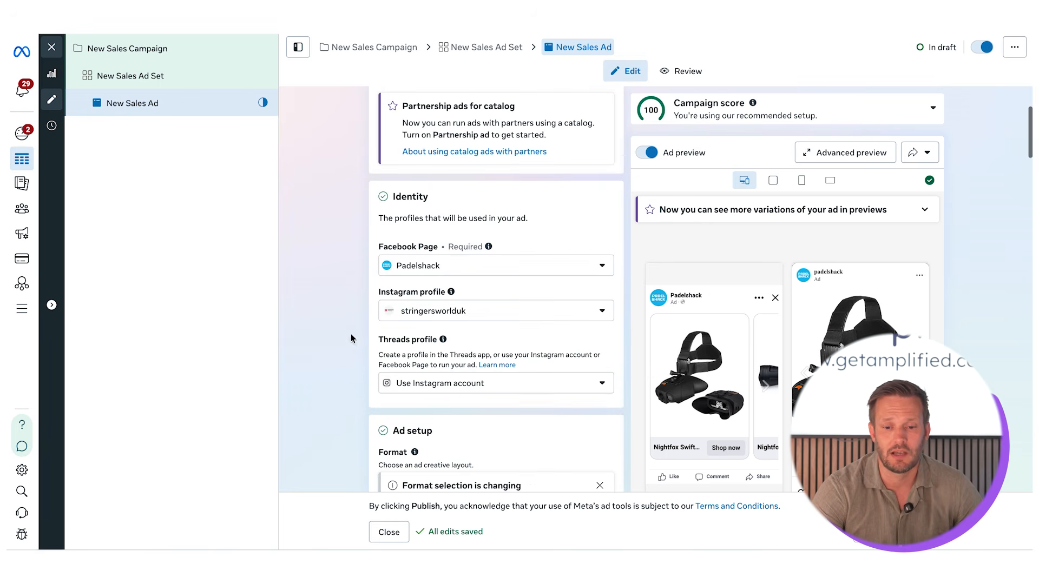
pyautogui.scroll(-2, 352, 407)
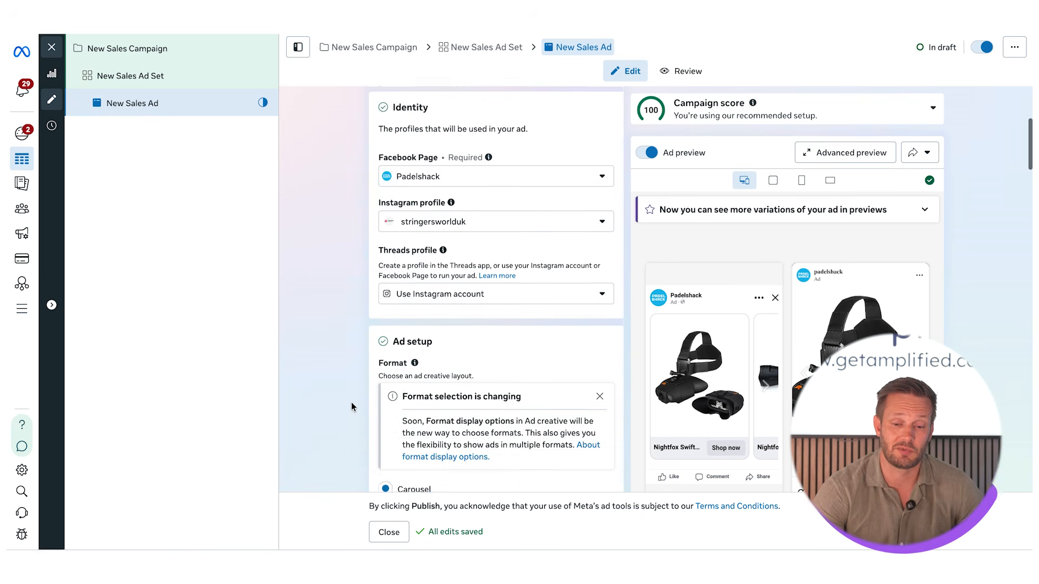
pyautogui.scroll(-5, 352, 407)
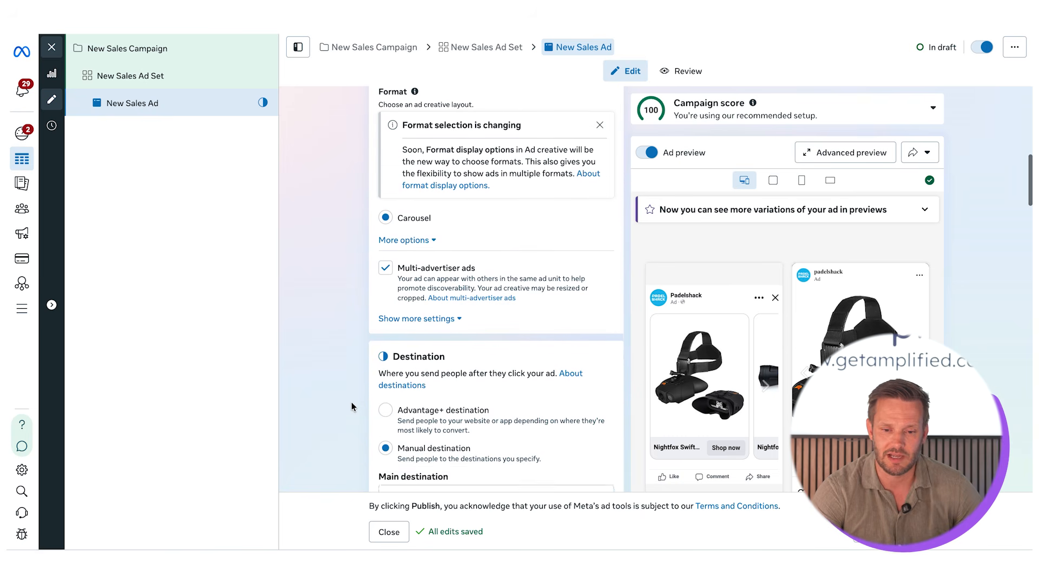
pyautogui.scroll(1, 352, 407)
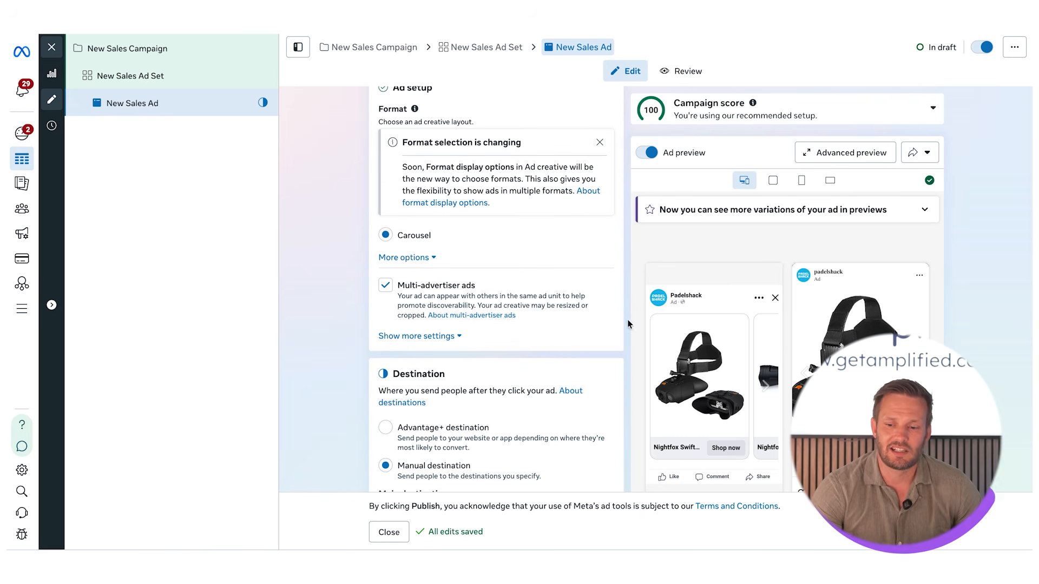
# Browse forward and back through the catalog product cards in the ad's Facebook Feed carousel preview
pyautogui.click(766, 386)
pyautogui.click(767, 387)
pyautogui.click(767, 387)
pyautogui.click(768, 387)
pyautogui.click(767, 386)
pyautogui.click(767, 387)
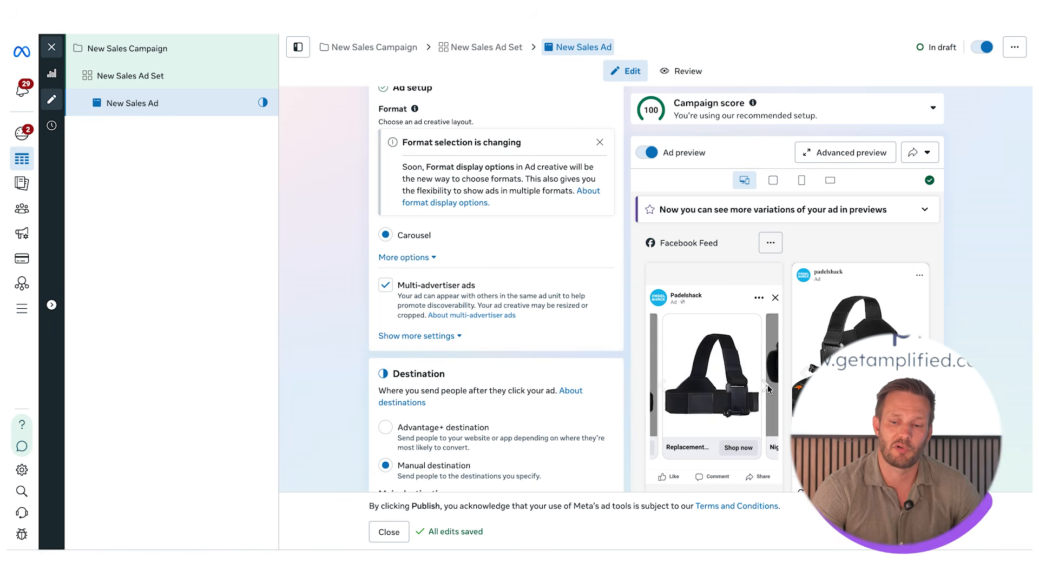
pyautogui.click(767, 386)
pyautogui.click(770, 389)
pyautogui.click(770, 390)
pyautogui.click(770, 390)
pyautogui.click(768, 386)
pyautogui.click(768, 386)
pyautogui.click(768, 386)
pyautogui.click(768, 386)
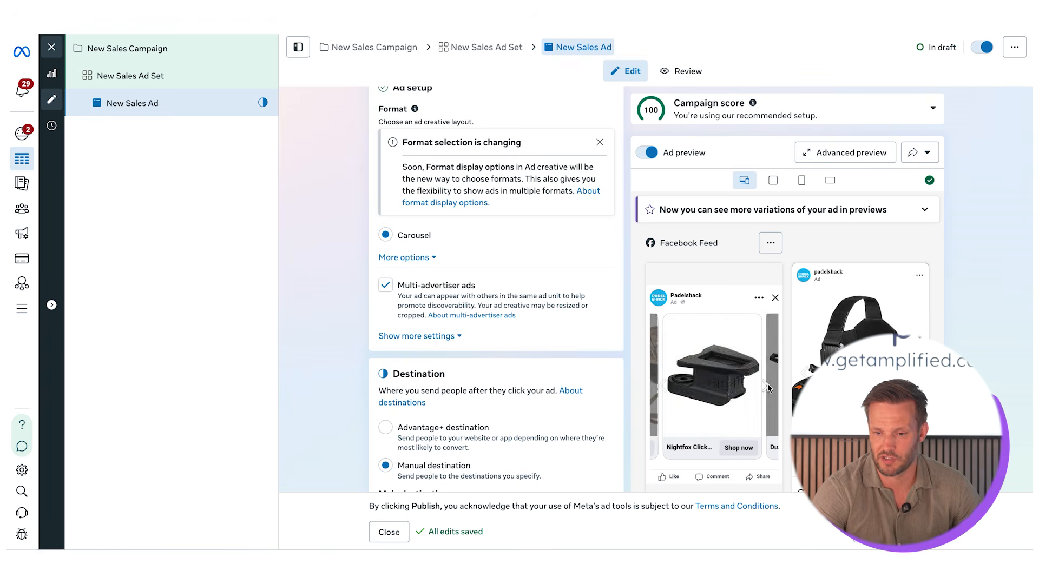
pyautogui.click(768, 386)
pyautogui.click(768, 386)
pyautogui.click(768, 385)
pyautogui.click(768, 387)
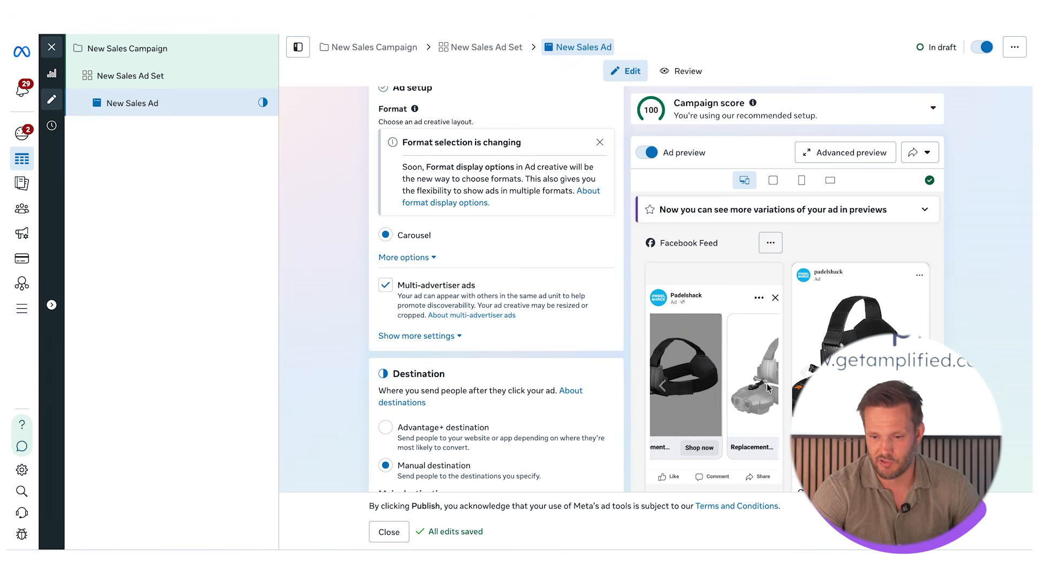
pyautogui.click(663, 386)
pyautogui.click(663, 387)
pyautogui.click(663, 387)
pyautogui.click(663, 386)
pyautogui.click(663, 386)
pyautogui.click(663, 387)
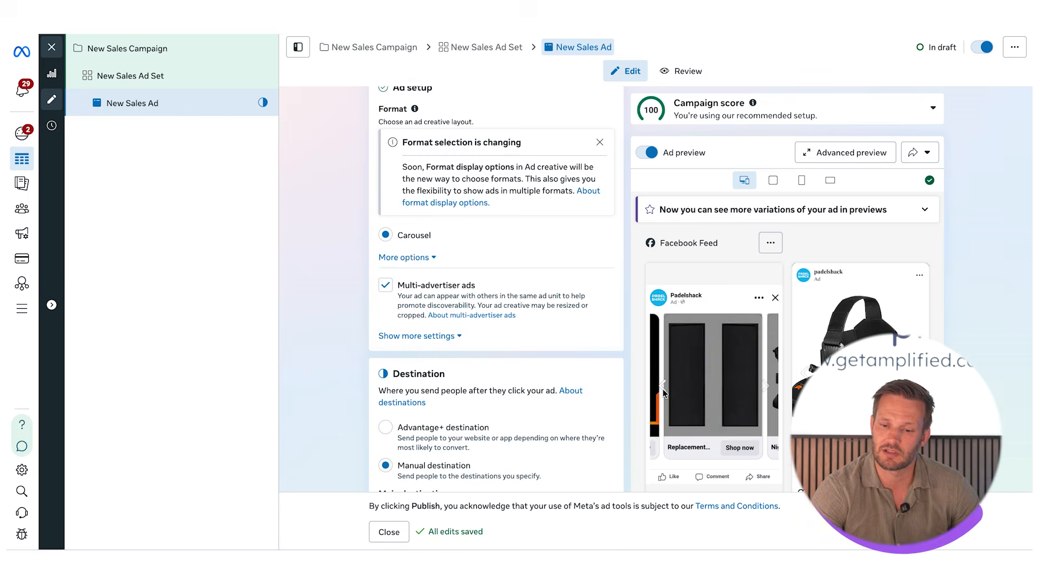
pyautogui.click(663, 387)
pyautogui.click(662, 386)
pyautogui.click(663, 386)
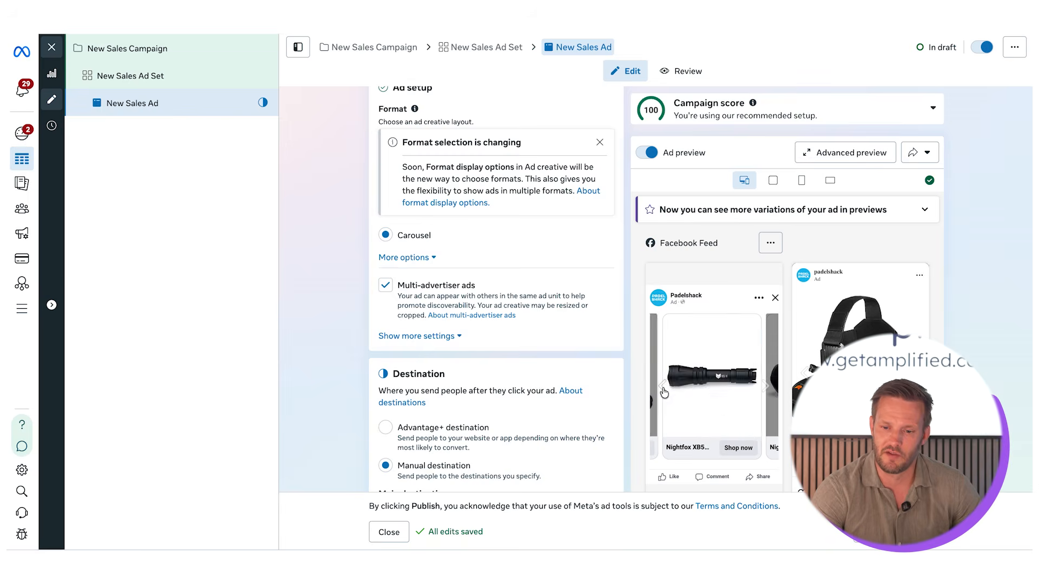
pyautogui.click(663, 386)
# Try the Collection format for the ad and settle on Single image or video
pyautogui.click(405, 258)
pyautogui.click(386, 276)
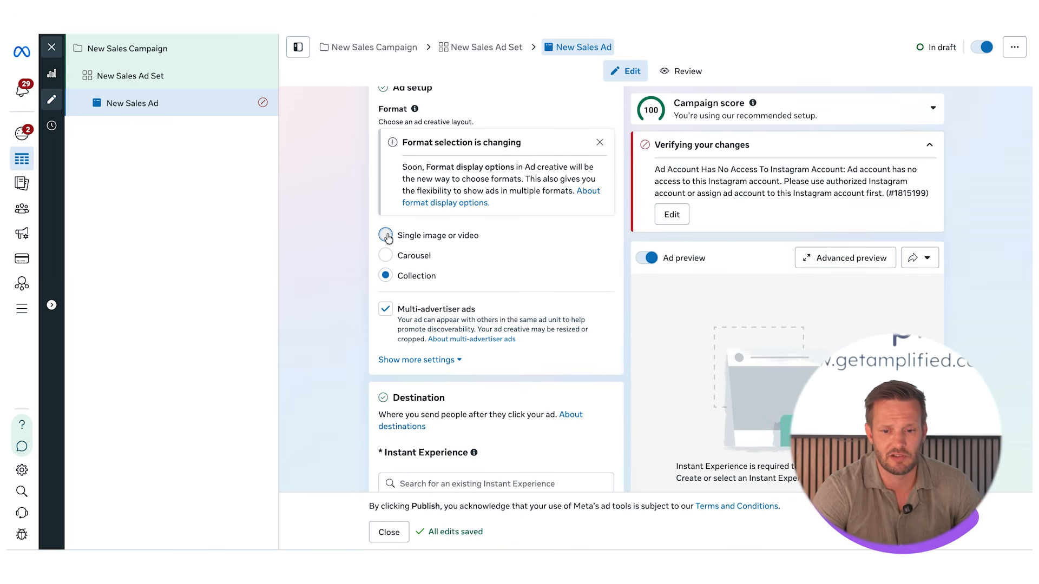
pyautogui.click(385, 236)
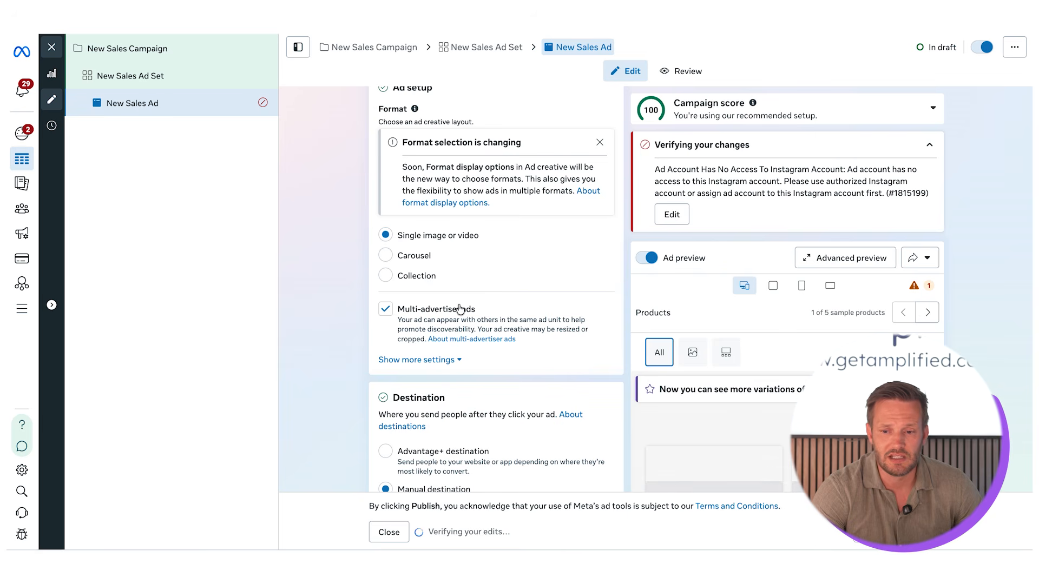
# Set the ad format to Carousel and send people to the Advantage+ destination
pyautogui.click(386, 327)
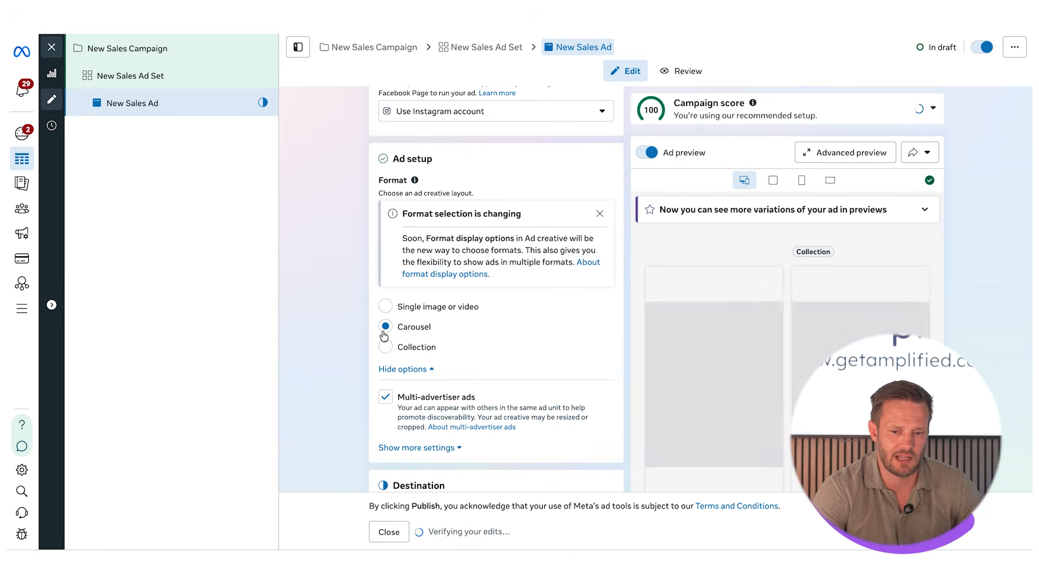
pyautogui.scroll(-6, 362, 366)
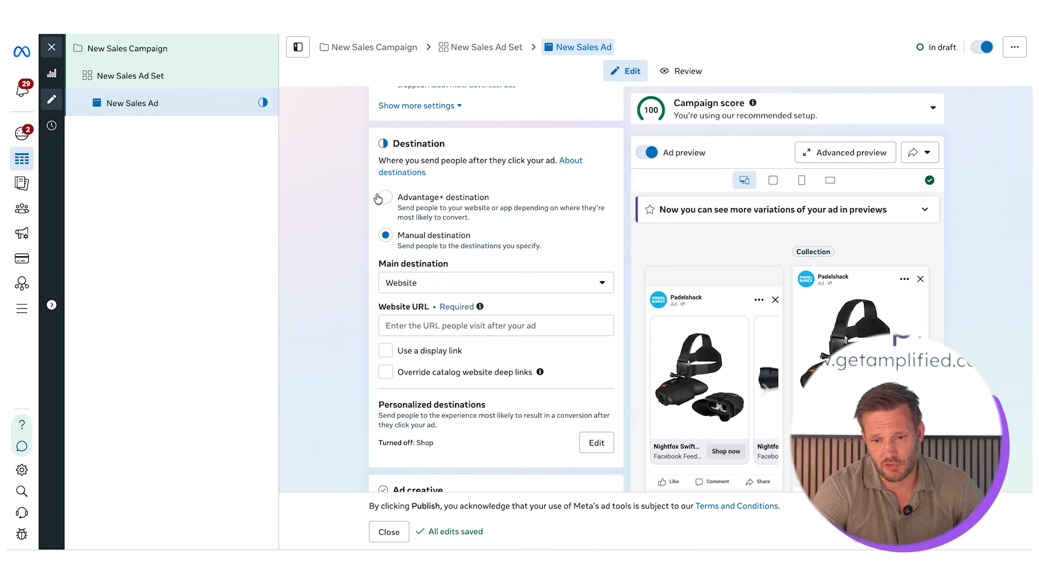
pyautogui.click(385, 198)
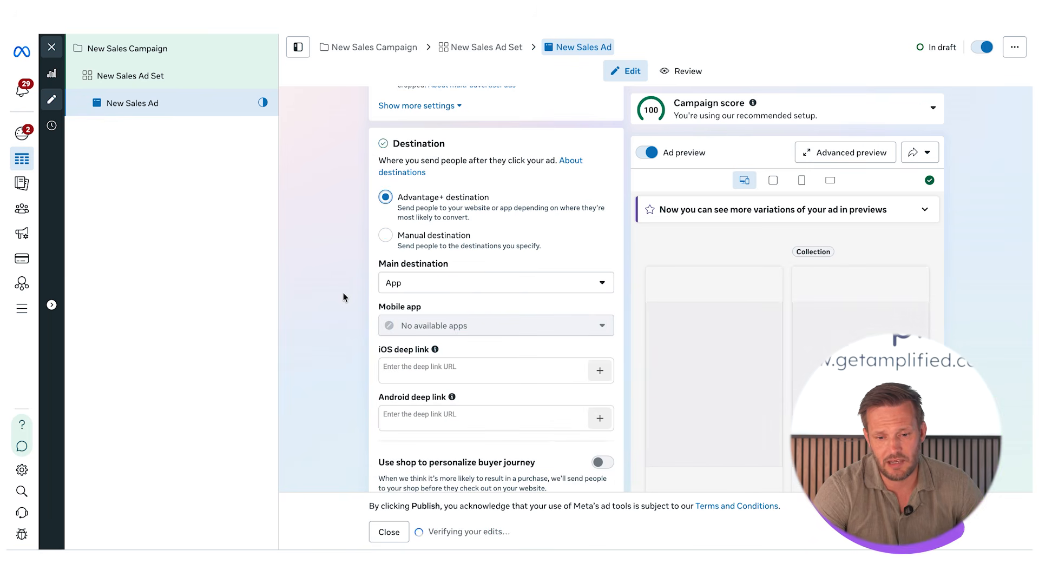
pyautogui.scroll(-1, 343, 347)
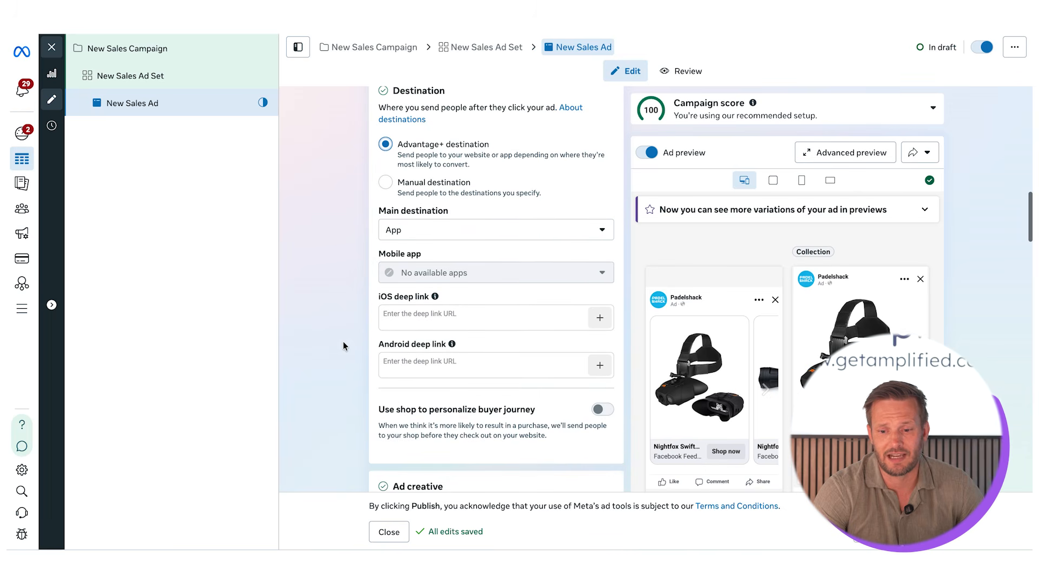
pyautogui.scroll(1, 343, 346)
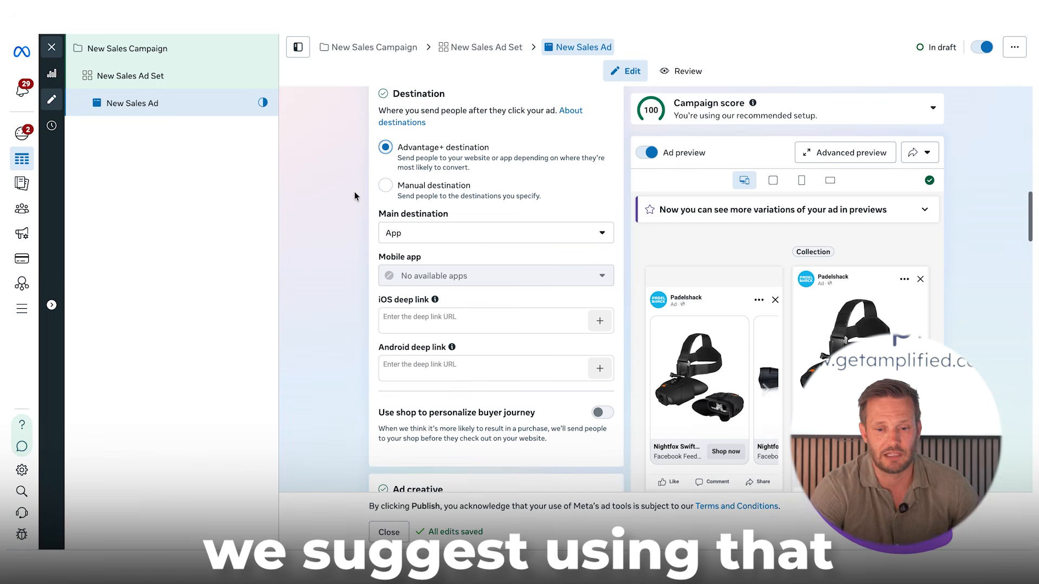
# Look through the ad creative settings, from product media and creative options to selected media, format display, primary text and call to action
pyautogui.scroll(-1, 355, 196)
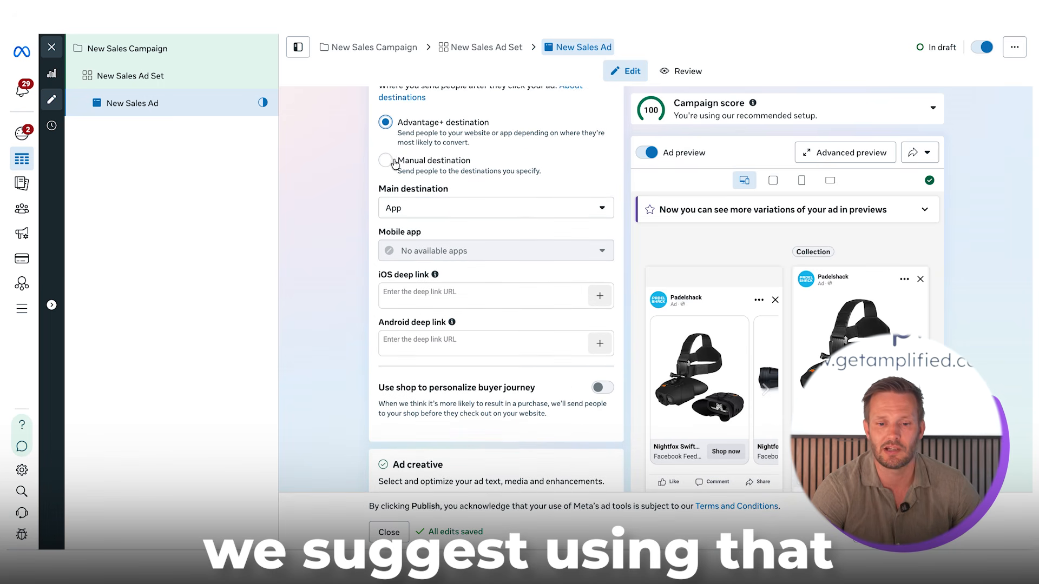
pyautogui.scroll(-7, 352, 317)
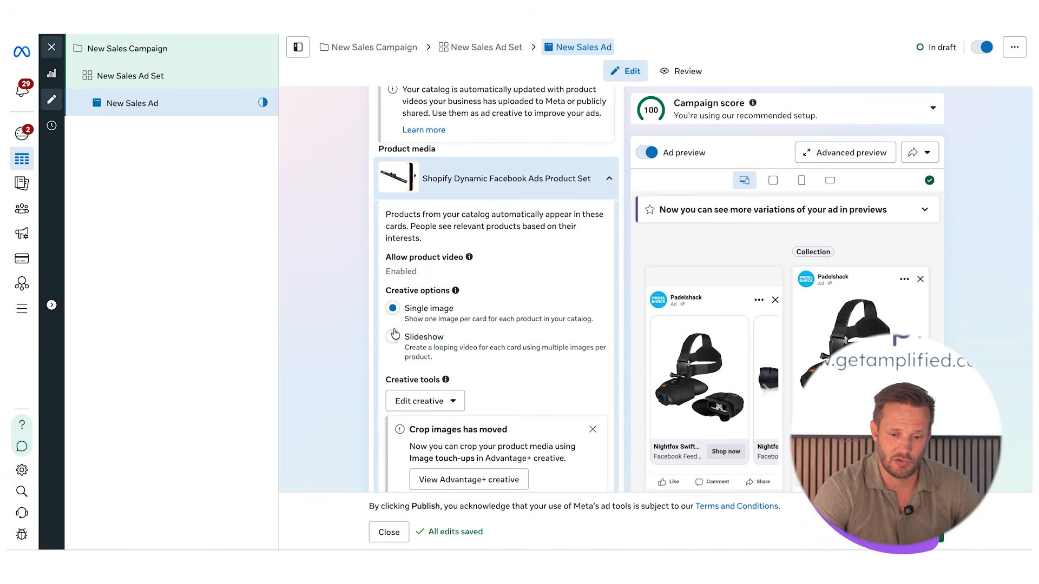
pyautogui.scroll(-3, 395, 333)
pyautogui.scroll(1, 394, 330)
pyautogui.scroll(-1, 393, 329)
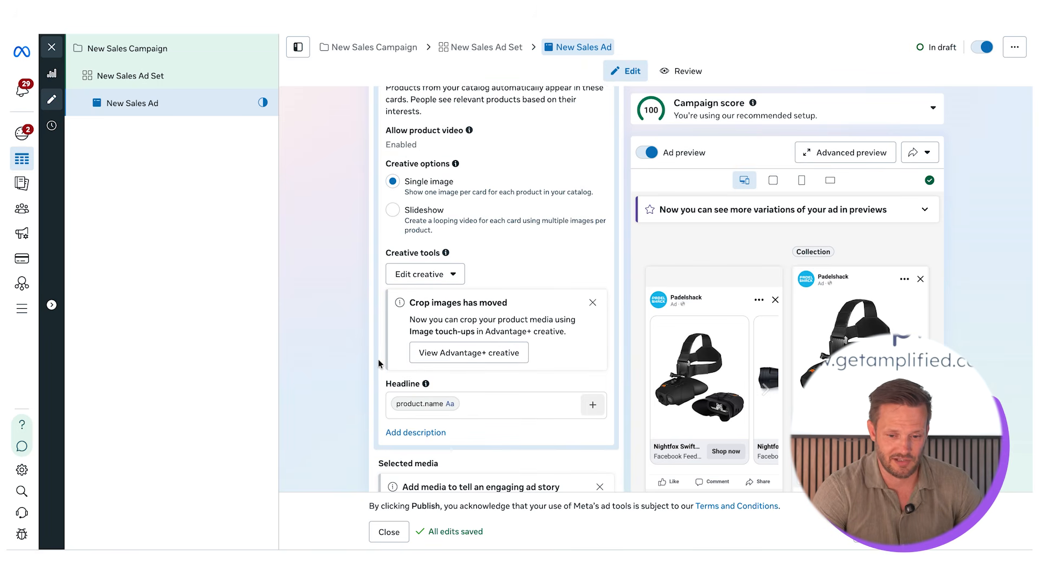
pyautogui.scroll(-1, 378, 363)
pyautogui.scroll(-7, 397, 276)
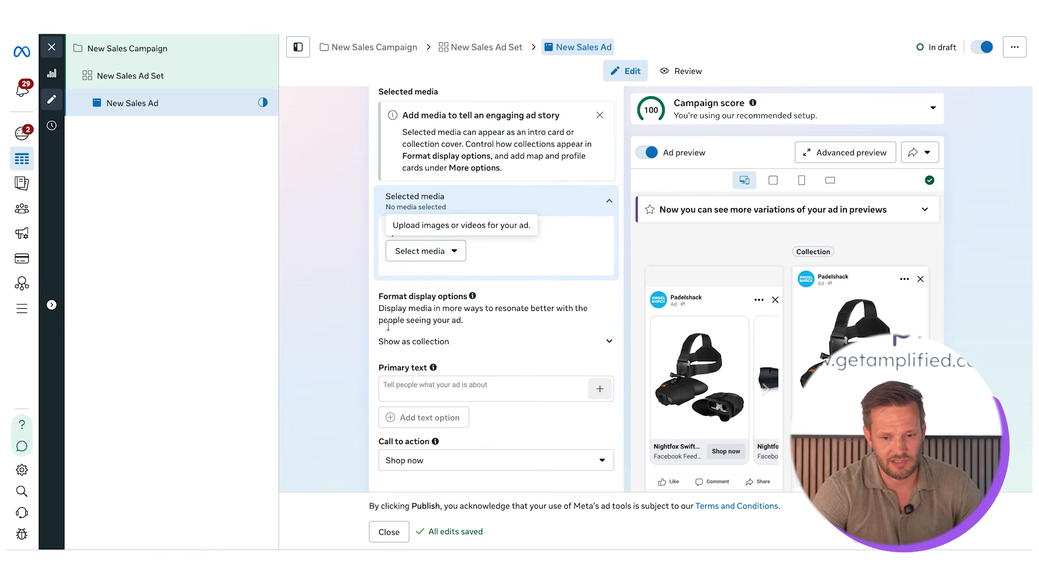
pyautogui.scroll(-1, 371, 364)
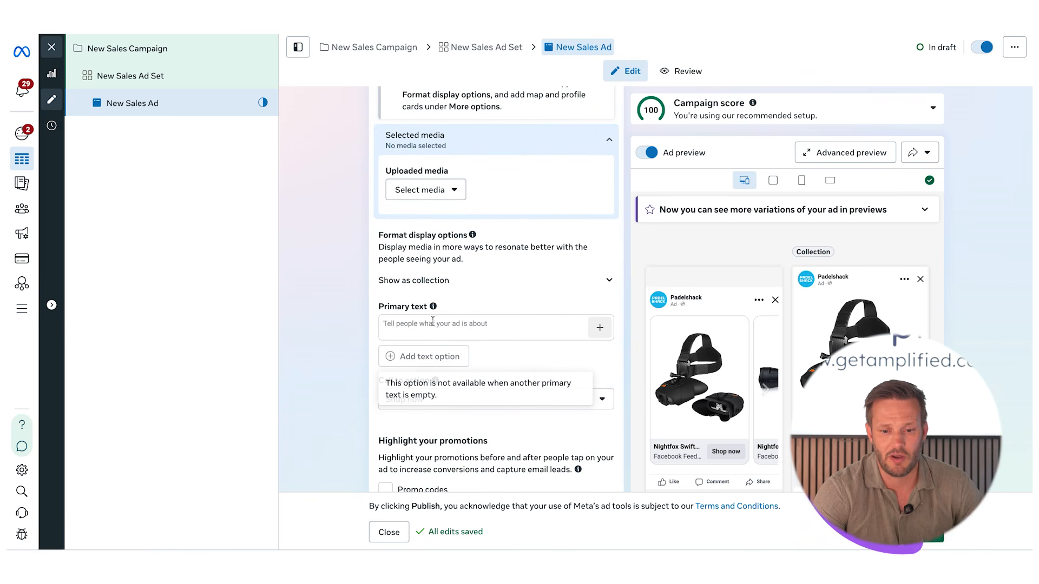
# Add the catalog's Price field after the product name in the headline of the product cards
pyautogui.scroll(5, 427, 324)
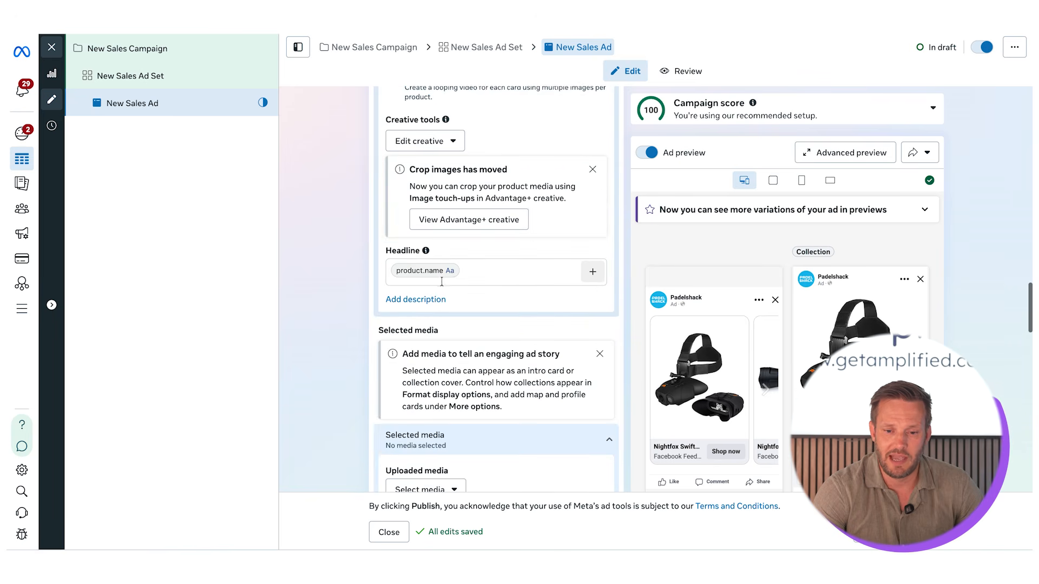
pyautogui.click(482, 269)
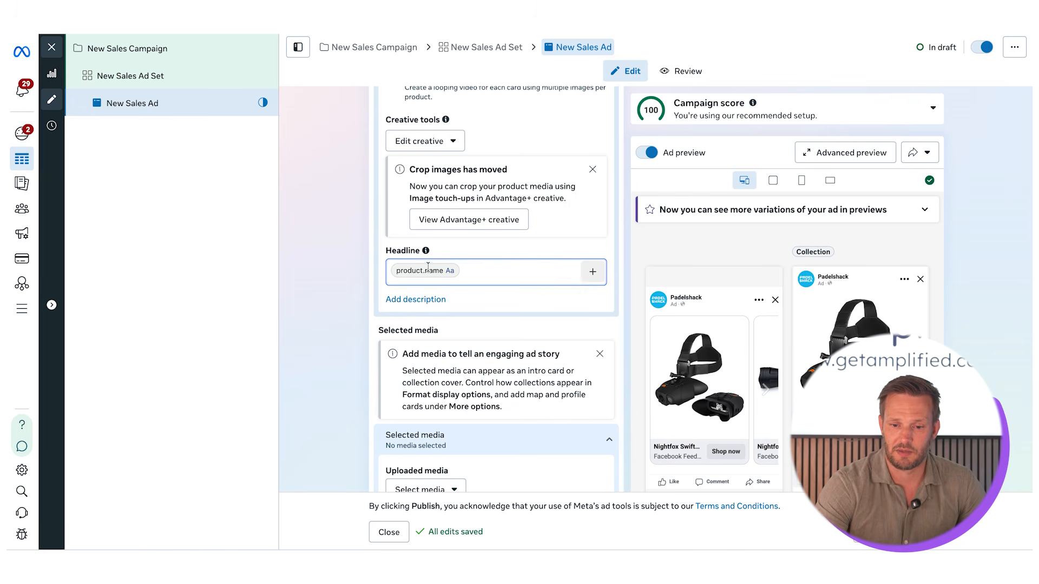
pyautogui.click(593, 271)
pyautogui.scroll(-2, 611, 352)
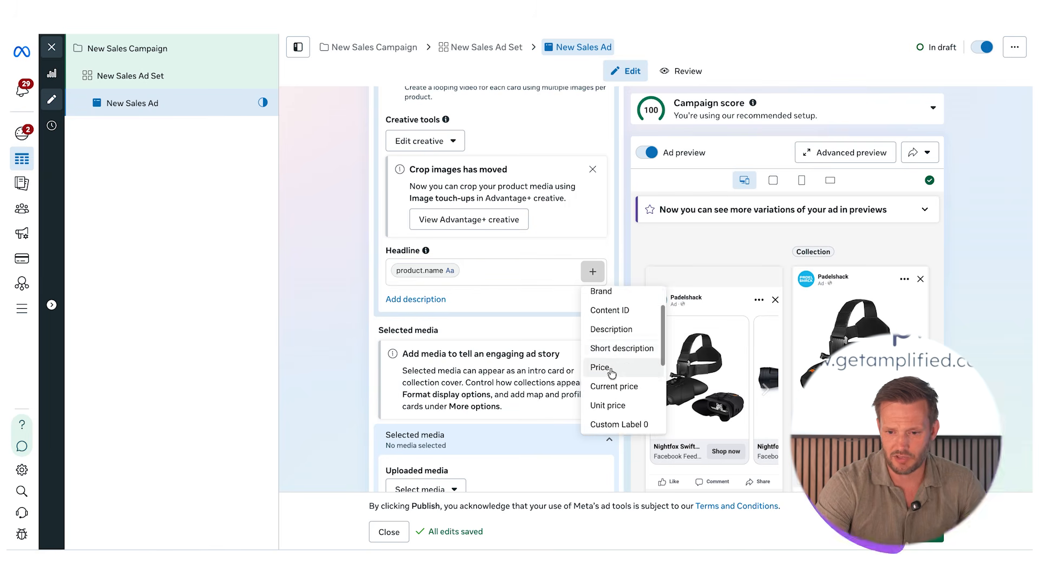
pyautogui.click(609, 368)
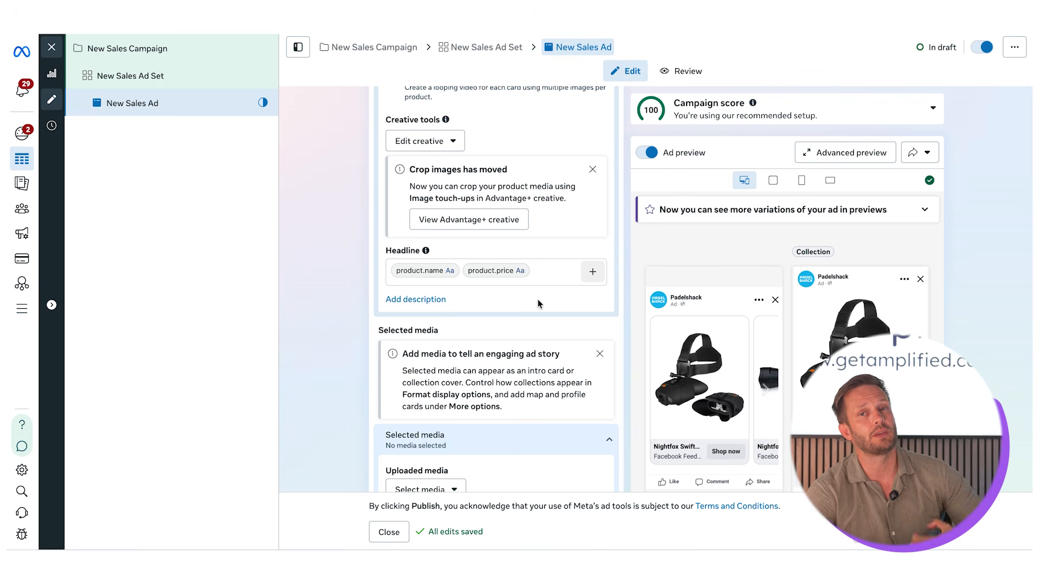
pyautogui.click(592, 271)
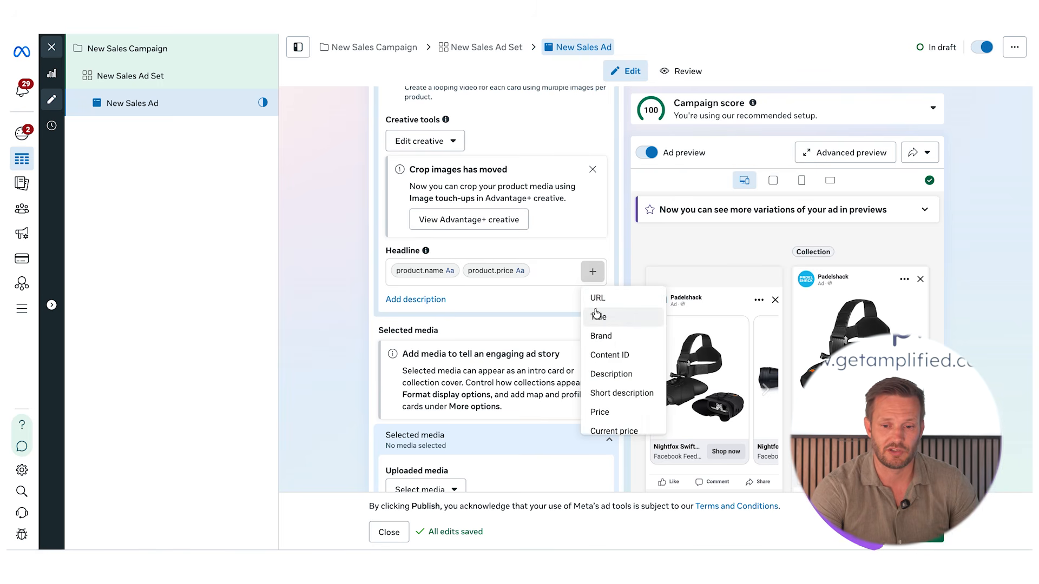
pyautogui.click(334, 349)
pyautogui.scroll(-5, 333, 349)
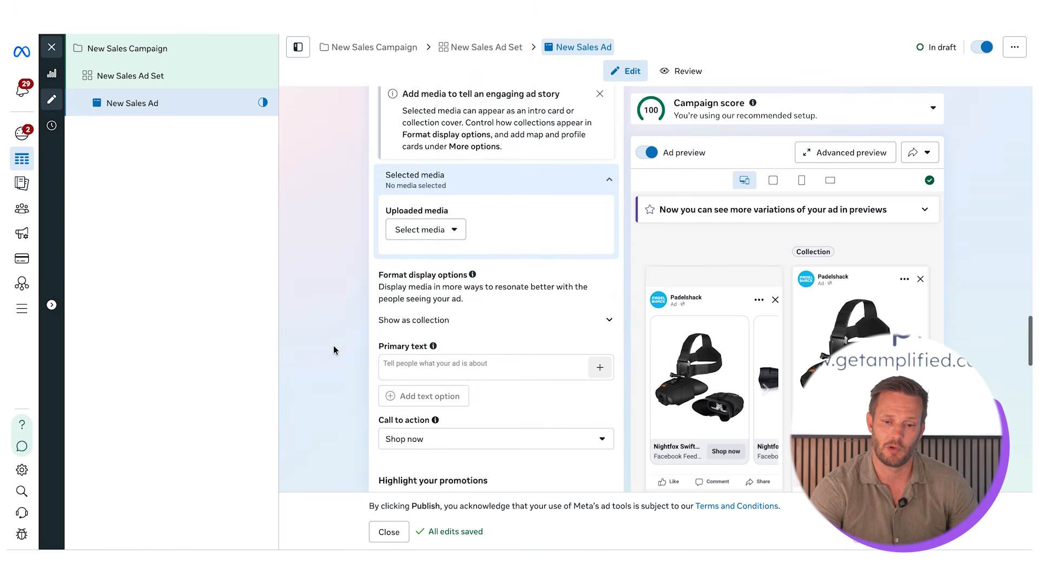